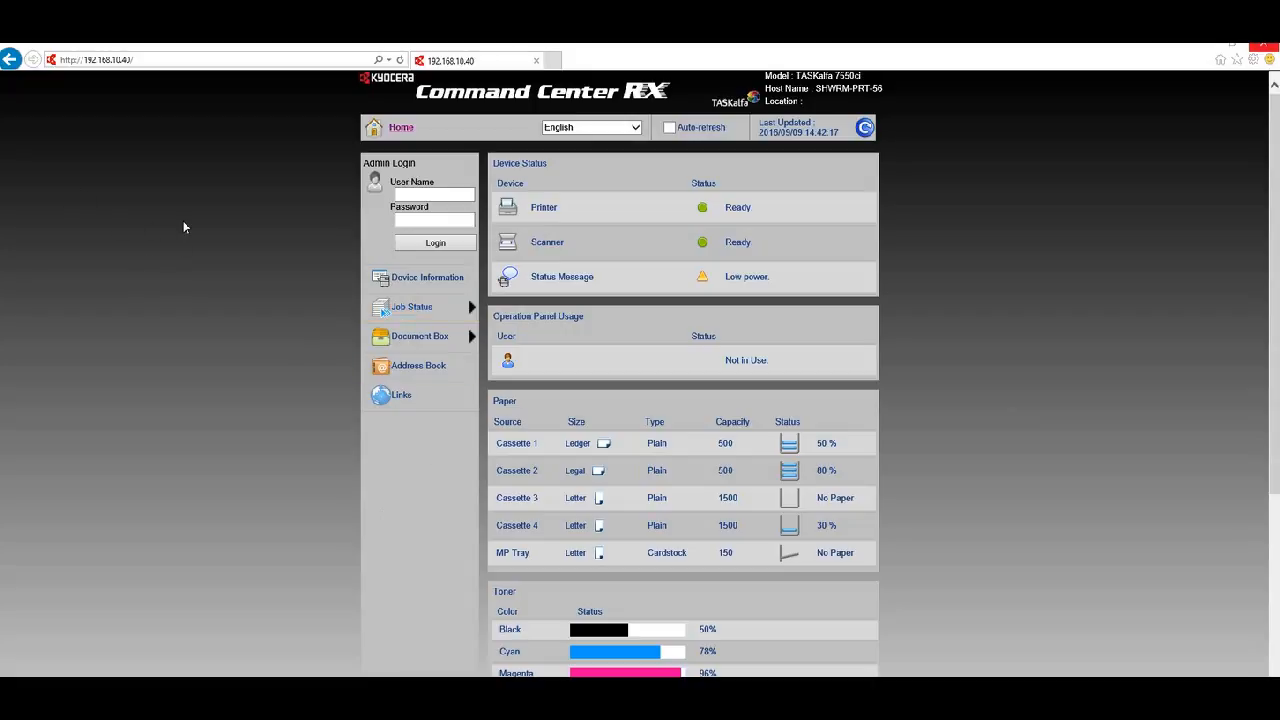
- Inspect the printer's web address in the browser address bar
{"action": "left_click", "coordinate": [151, 60]}
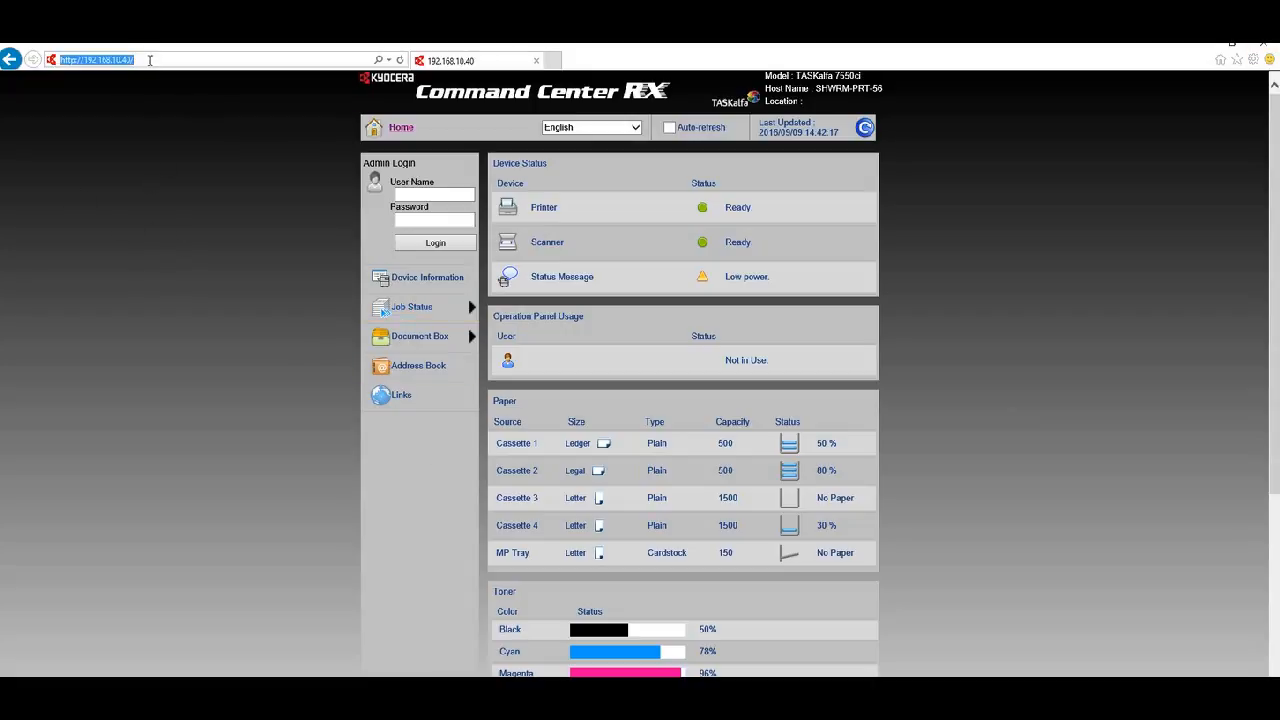
{"action": "left_click_drag", "start_coordinate": [140, 60], "coordinate": [76, 62]}
{"action": "left_click", "coordinate": [155, 61]}
- Log in to Command Center RX as Admin with the administrator password
{"action": "left_click", "coordinate": [420, 195]}
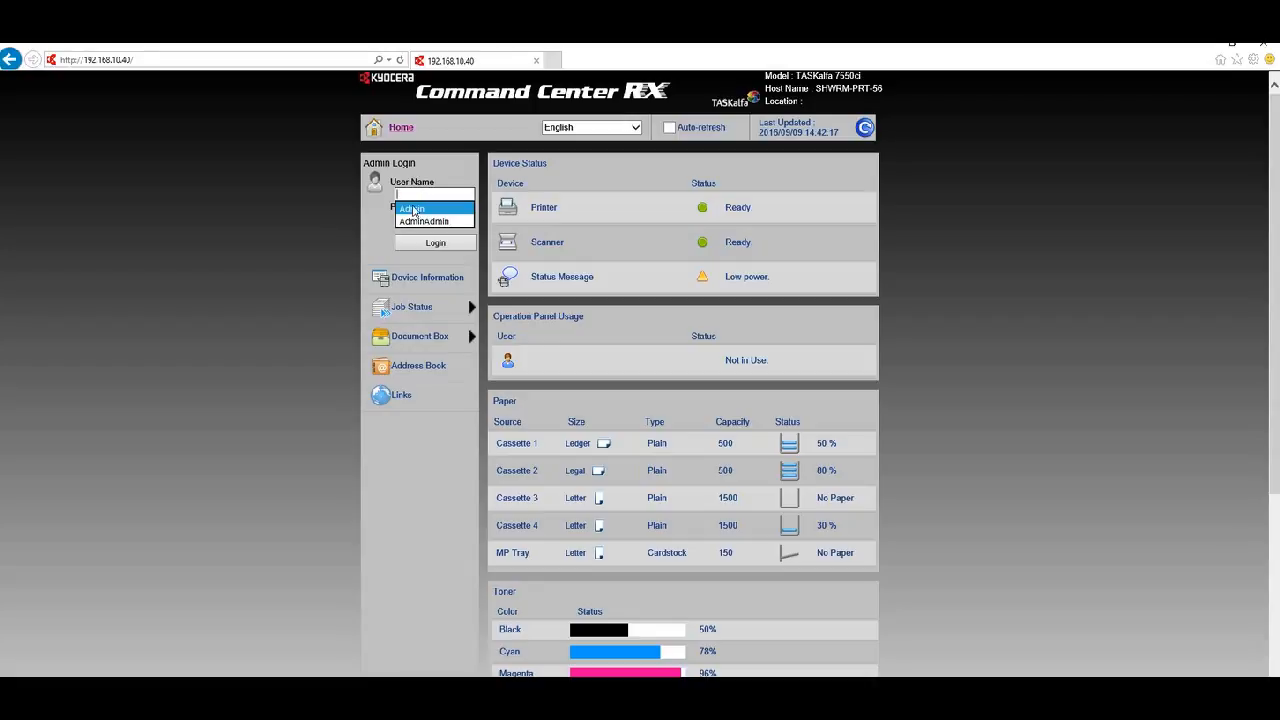
{"action": "left_click", "coordinate": [413, 209]}
{"action": "left_click", "coordinate": [426, 218]}
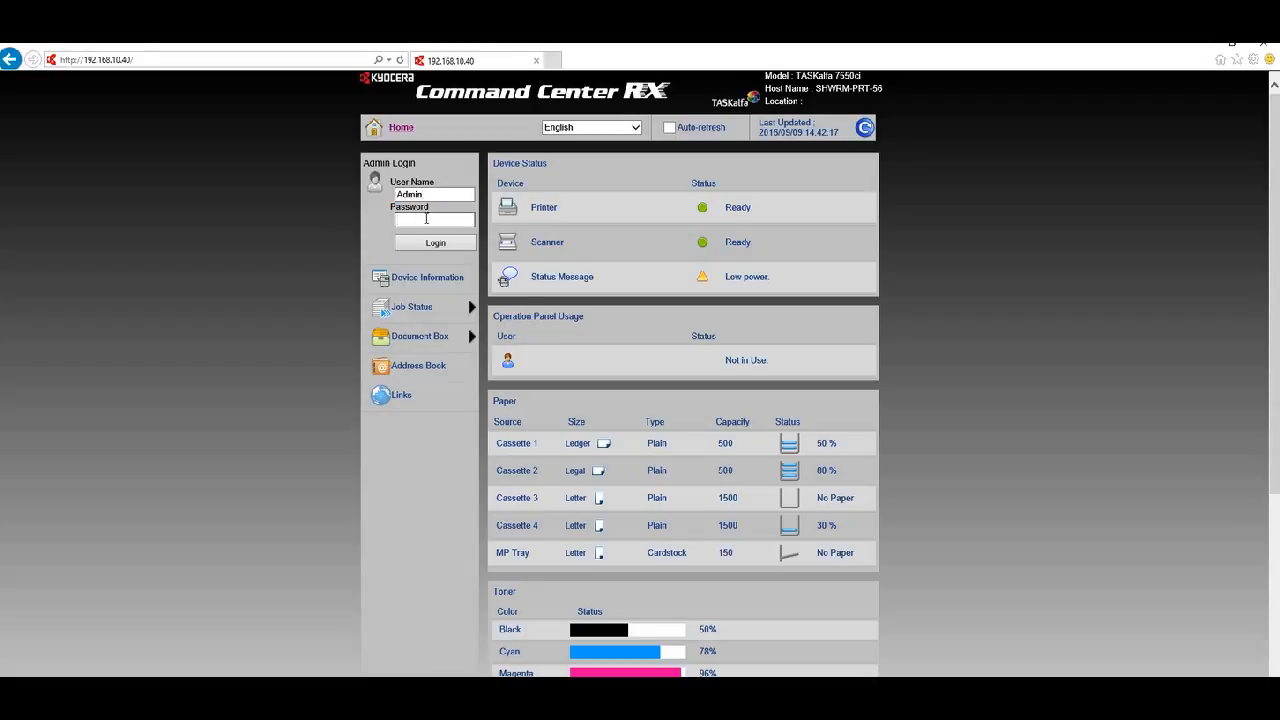
{"action": "type", "text": "Admin"}
{"action": "left_click", "coordinate": [431, 242]}
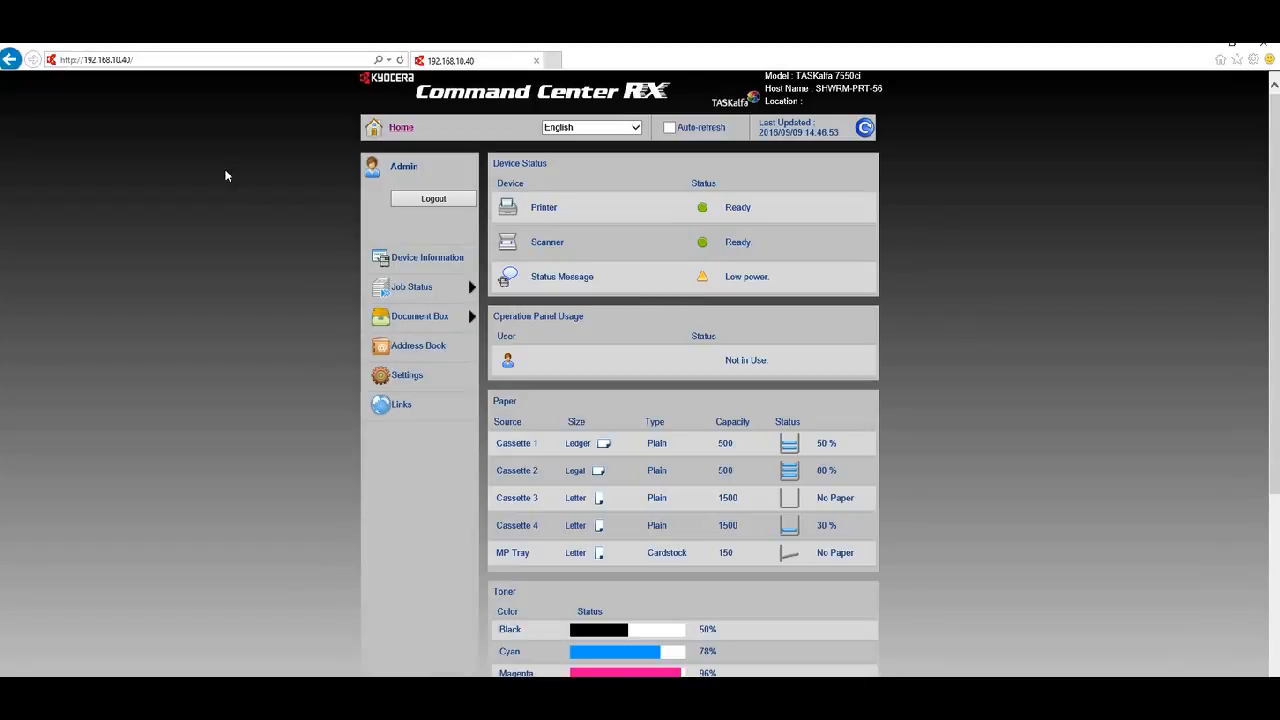
- Open Settings and go to the Advanced section to reach the LDAP menu
{"action": "left_click", "coordinate": [408, 382]}
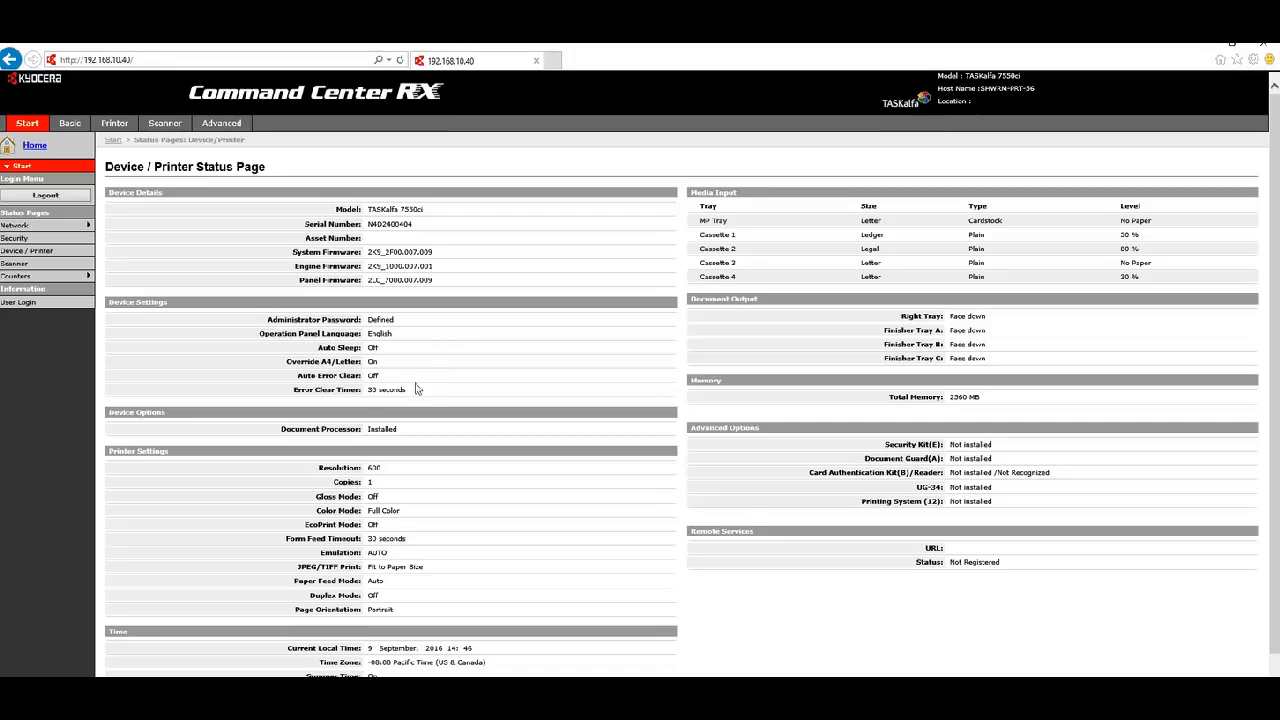
{"action": "left_click", "coordinate": [231, 127]}
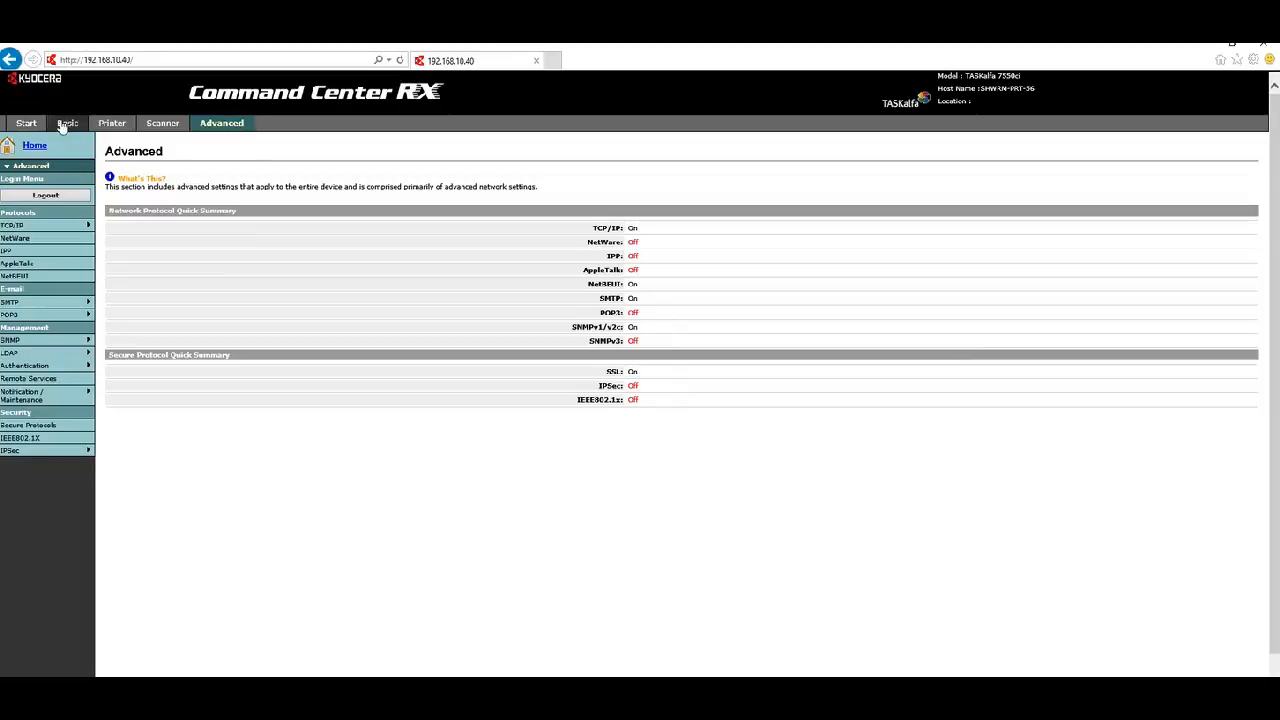
{"action": "mouse_move", "coordinate": [14, 356]}
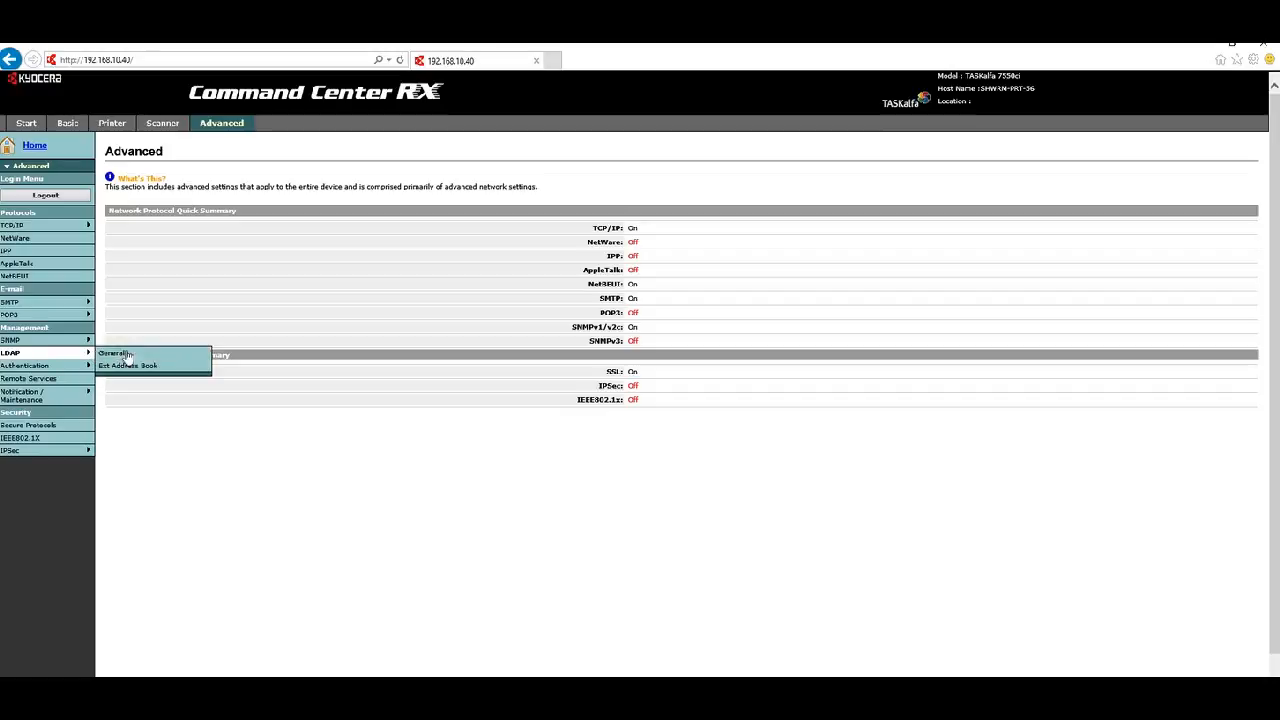
- Open LDAP > General, switch LDAP On, and select the LDAP Server Name field
{"action": "left_click", "coordinate": [117, 355]}
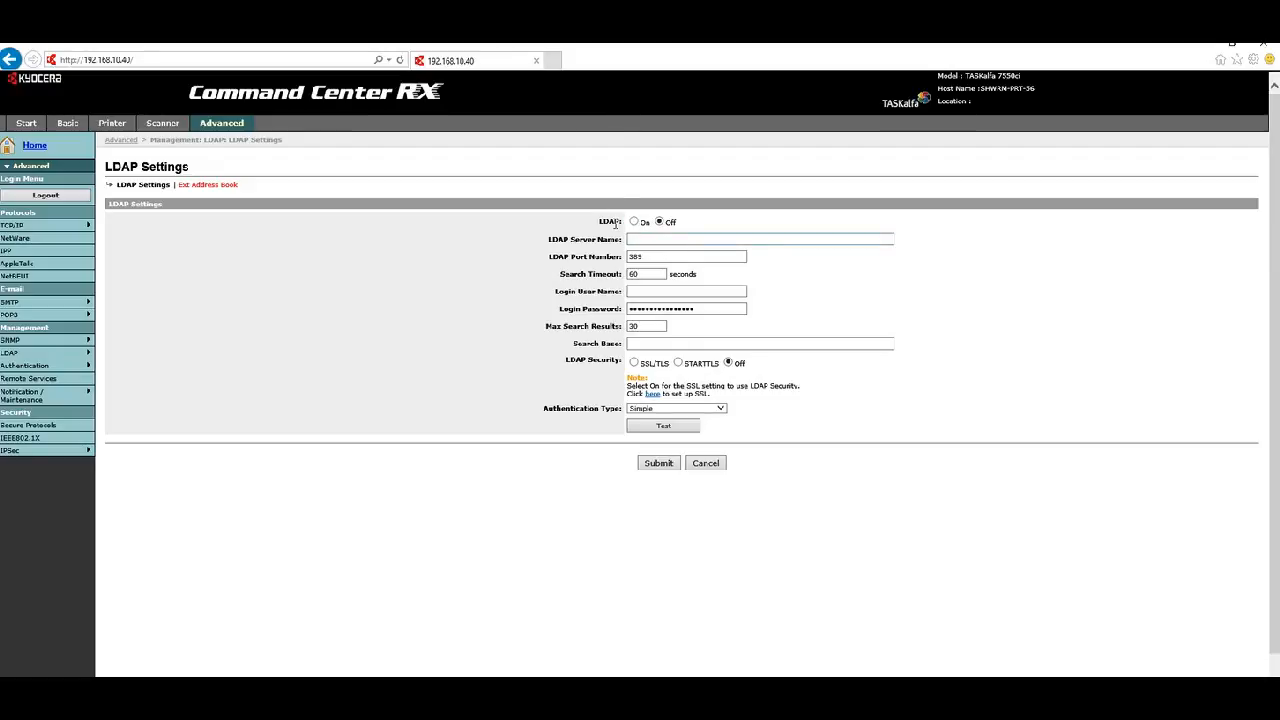
{"action": "left_click", "coordinate": [634, 222]}
{"action": "left_click", "coordinate": [641, 239]}
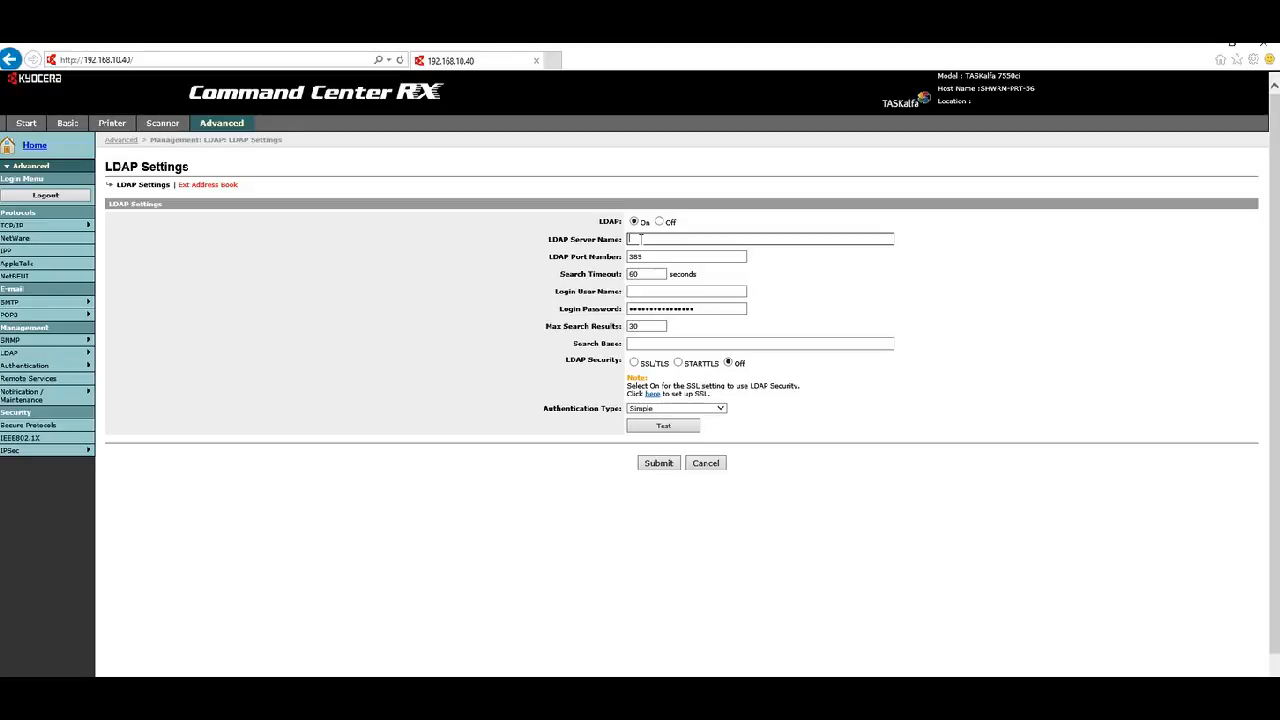
- Set the LDAP server name to 192.168.0.8, keeping port 389 and the 60-second timeout
{"action": "type", "text": "l2k-dc2"}
{"action": "left_click_drag", "start_coordinate": [680, 237], "coordinate": [587, 244]}
{"action": "type", "text": "192.168.0.8"}
{"action": "left_click", "coordinate": [483, 286]}
{"action": "left_click_drag", "start_coordinate": [650, 256], "coordinate": [613, 257]}
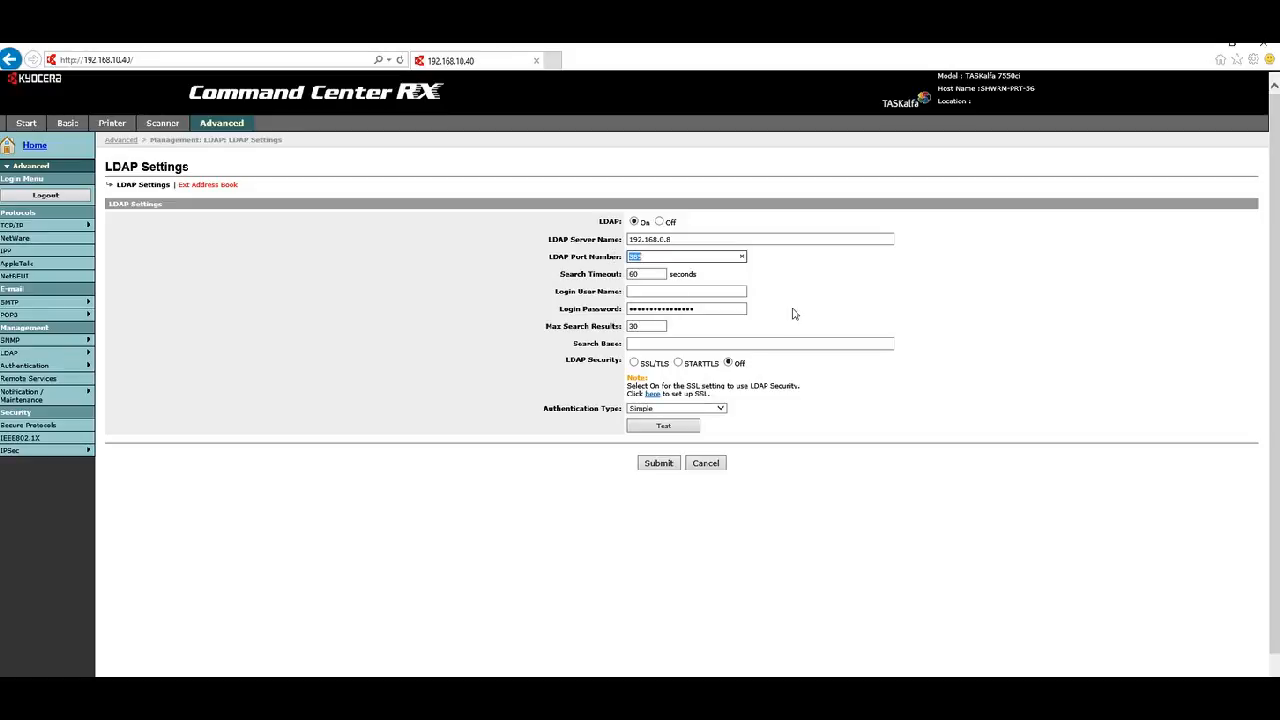
{"action": "left_click", "coordinate": [705, 280]}
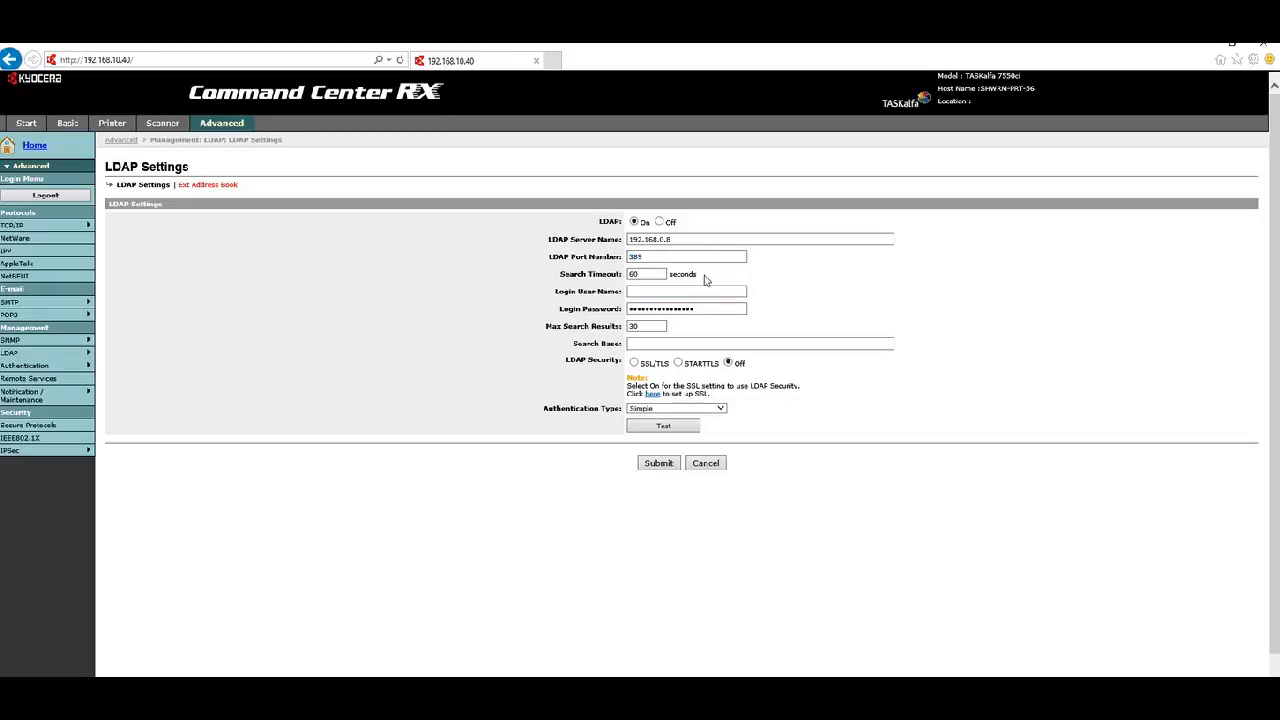
{"action": "left_click", "coordinate": [632, 273]}
- Enter the domain's IT support account, in domain\account form, as the LDAP login user name
{"action": "left_click", "coordinate": [646, 274]}
{"action": "left_click", "coordinate": [694, 292]}
{"action": "type", "text": "i2kcorp"}
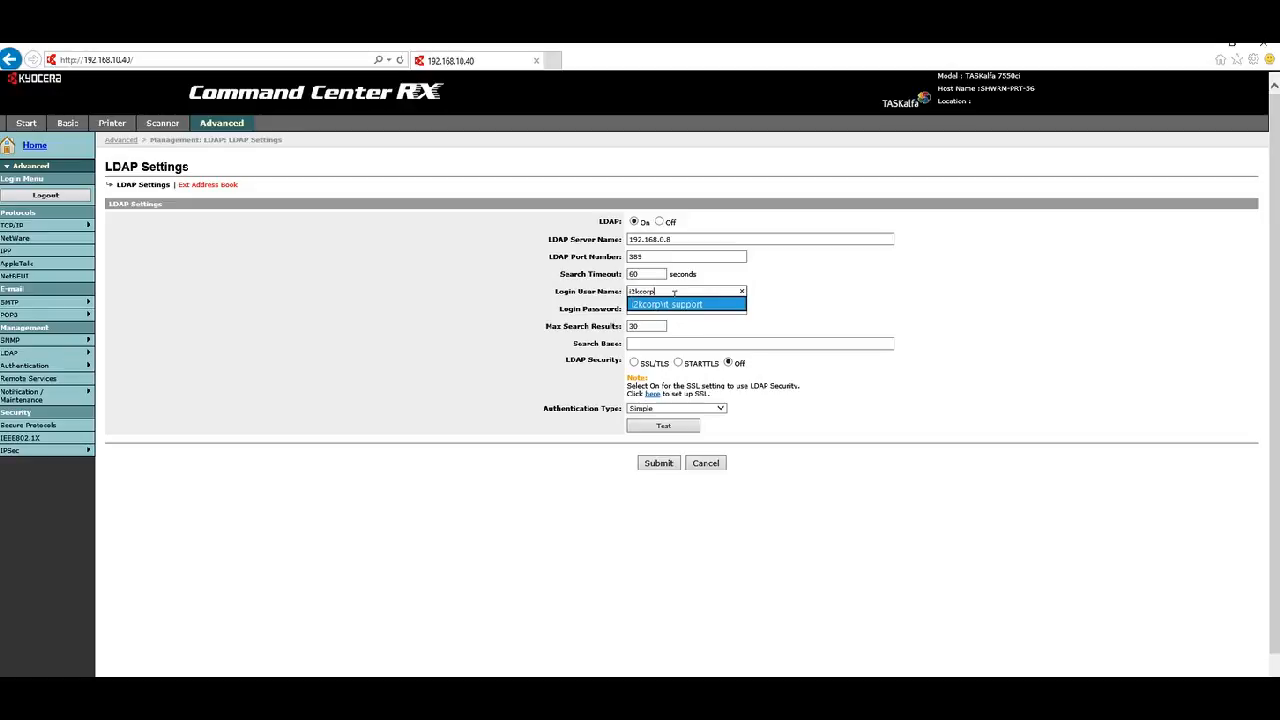
{"action": "type", "text": "\\"}
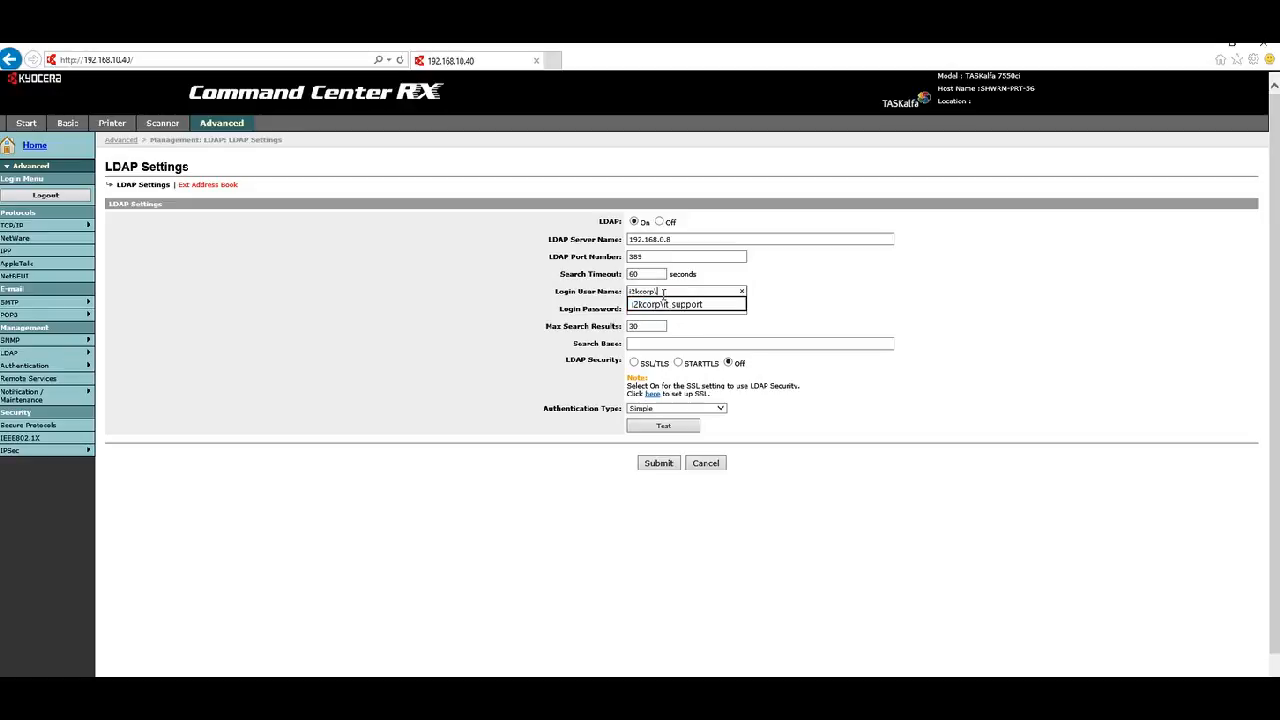
{"action": "type", "text": "it_ support"}
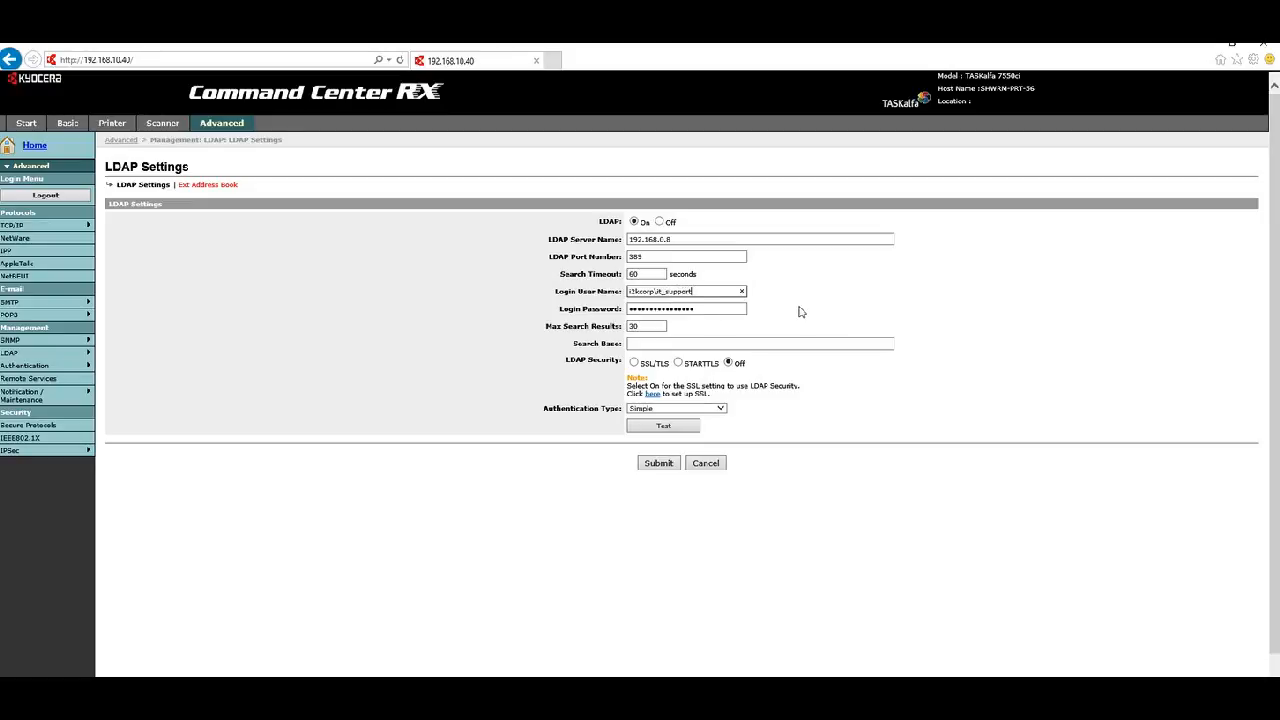
- Replace the LDAP login password with the support account's password, leaving max search results at 30
{"action": "left_click", "coordinate": [707, 309]}
{"action": "double_click", "coordinate": [707, 309]}
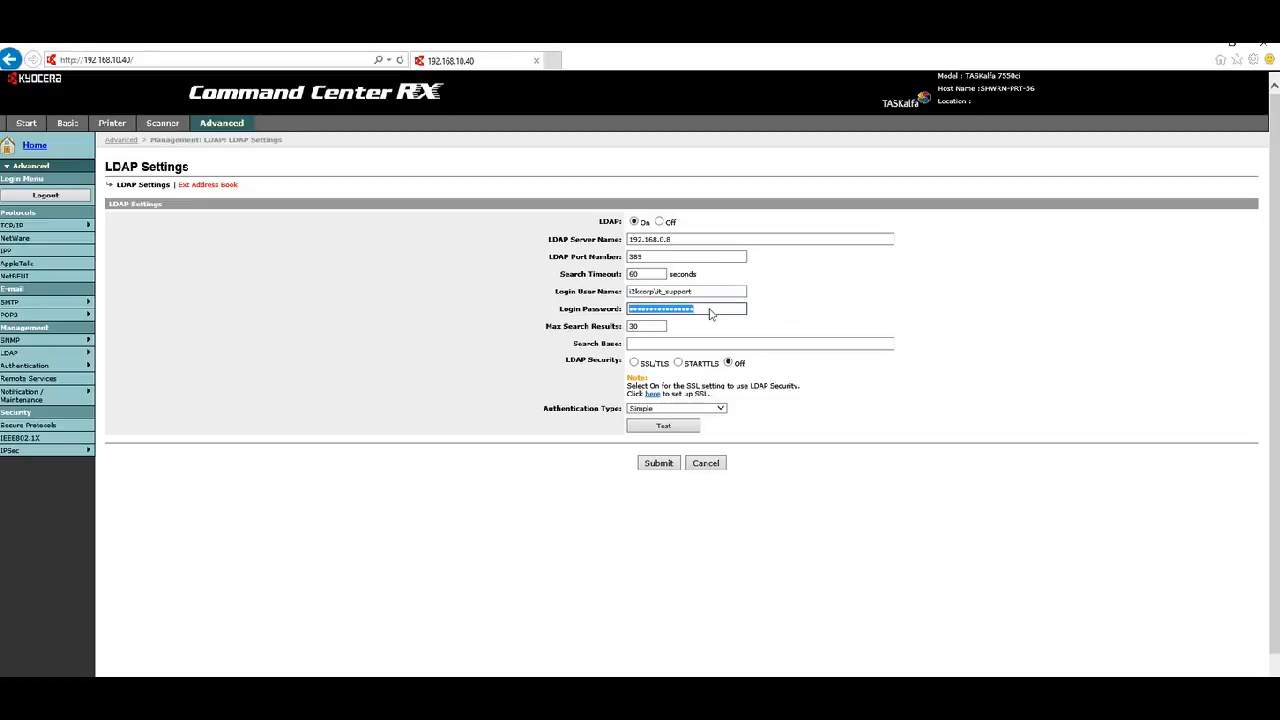
{"action": "type", "text": "password1"}
{"action": "left_click", "coordinate": [662, 326]}
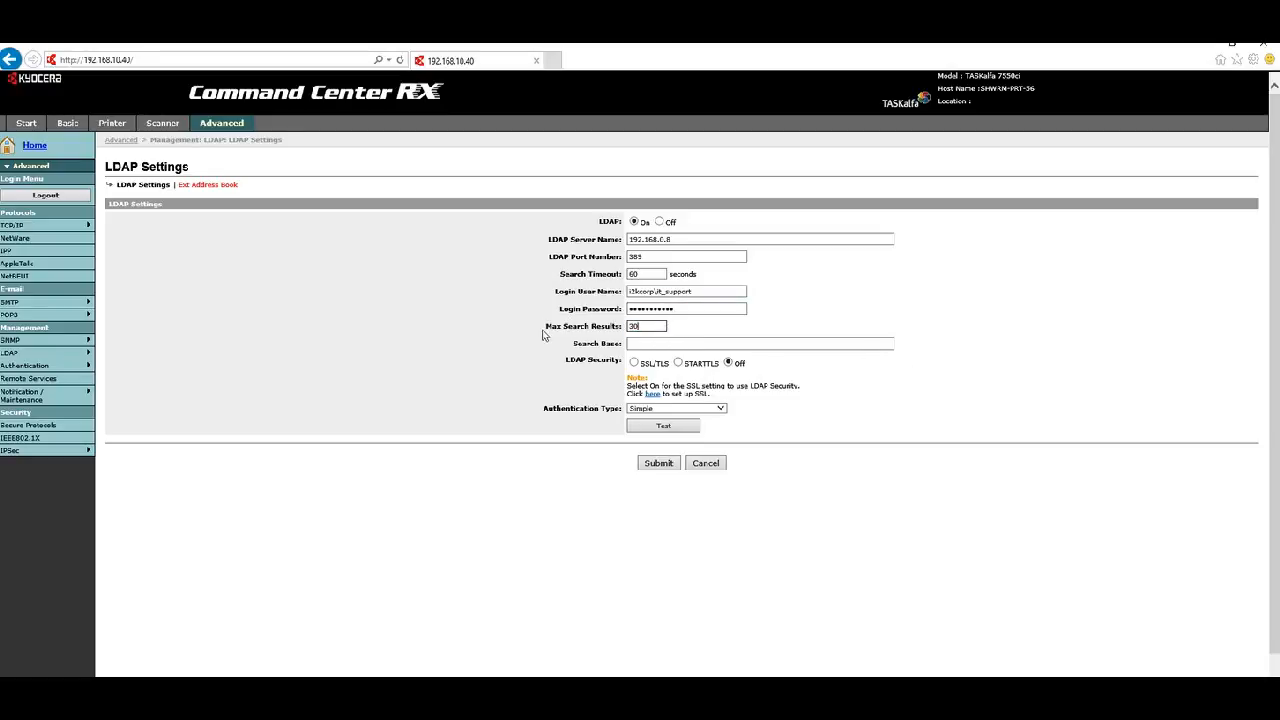
- Check the empty Search Base field, then bring Active Directory Users and Computers into view
{"action": "left_click", "coordinate": [636, 343]}
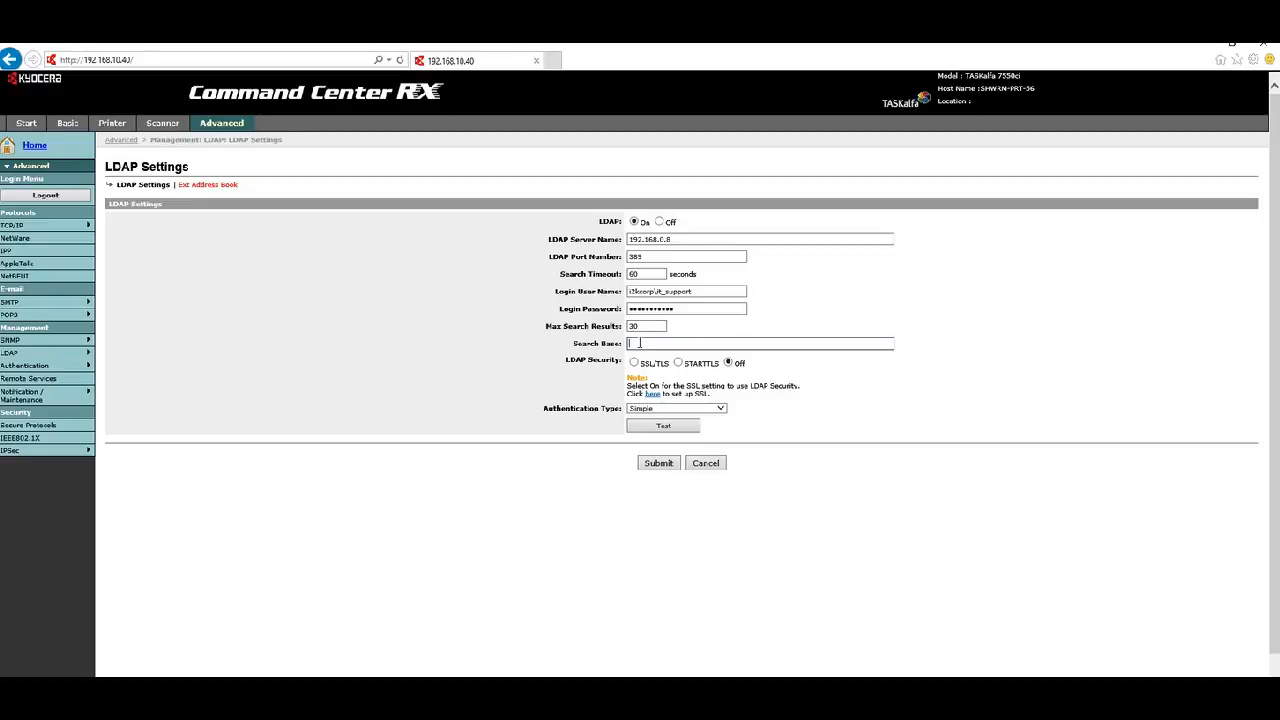
{"action": "left_click", "coordinate": [636, 344]}
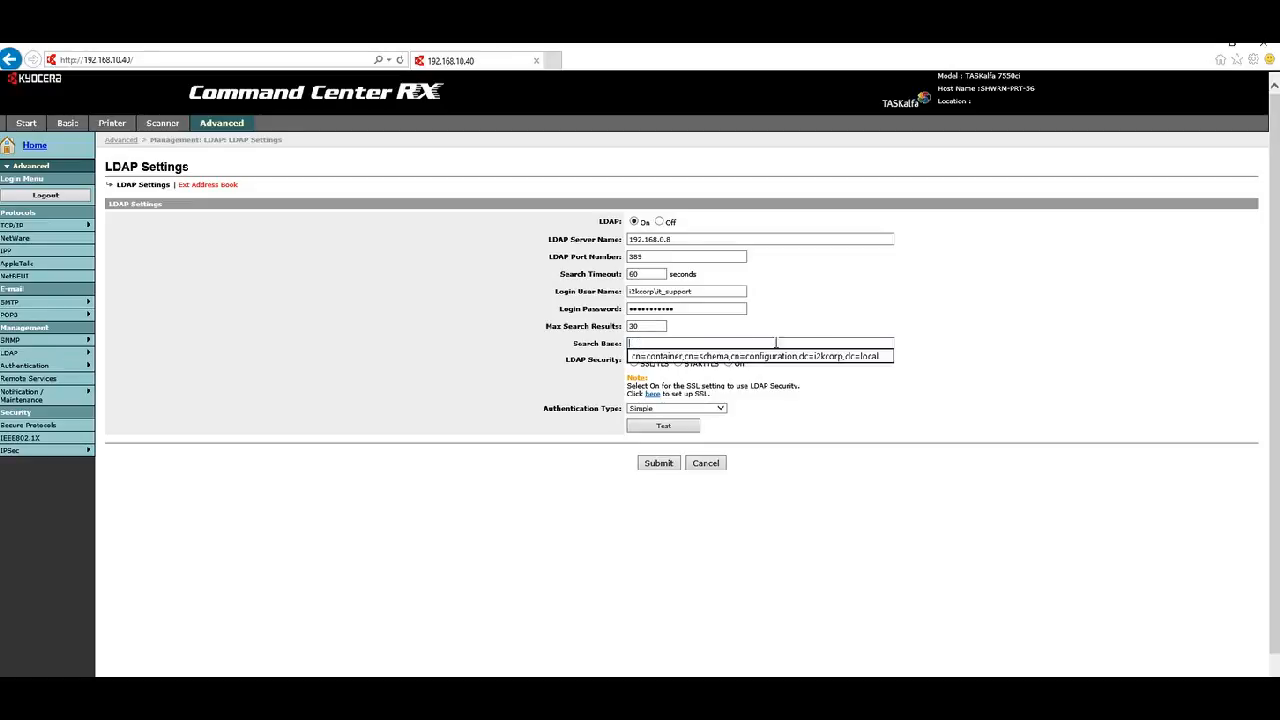
{"action": "left_click", "coordinate": [507, 388]}
{"action": "left_click", "coordinate": [677, 344]}
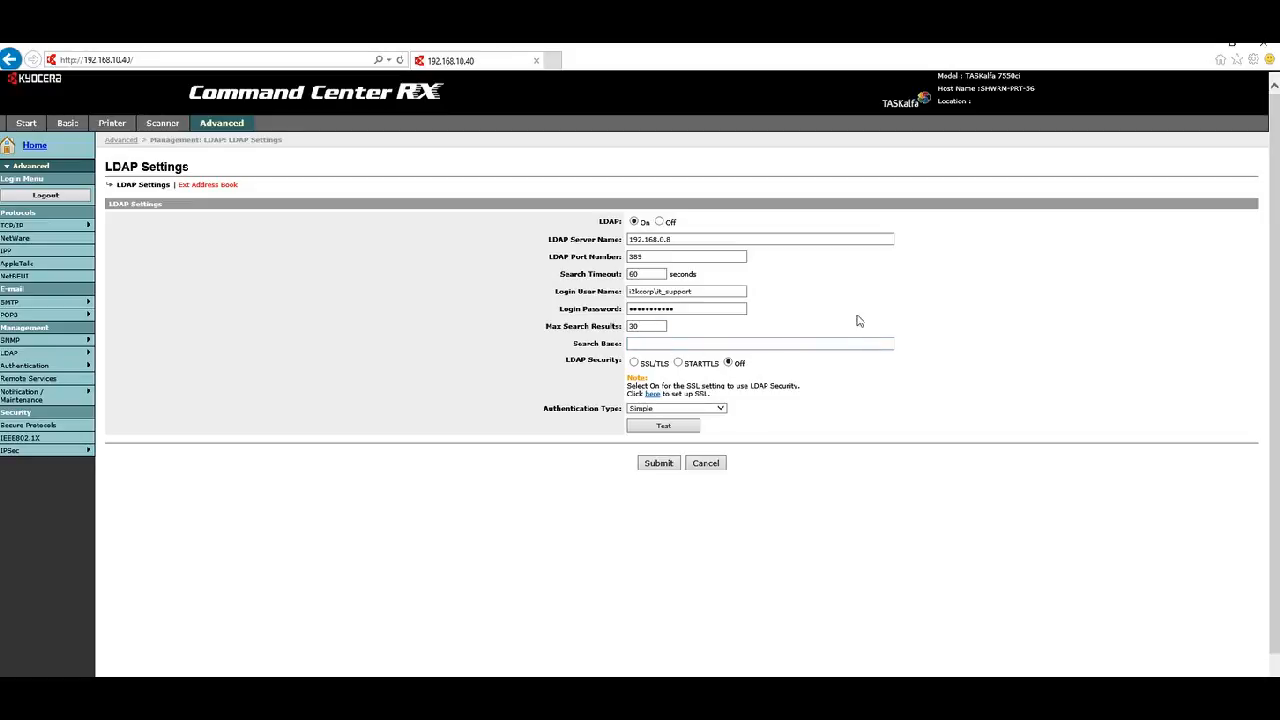
{"action": "left_click_drag", "start_coordinate": [1279, 100], "coordinate": [621, 77]}
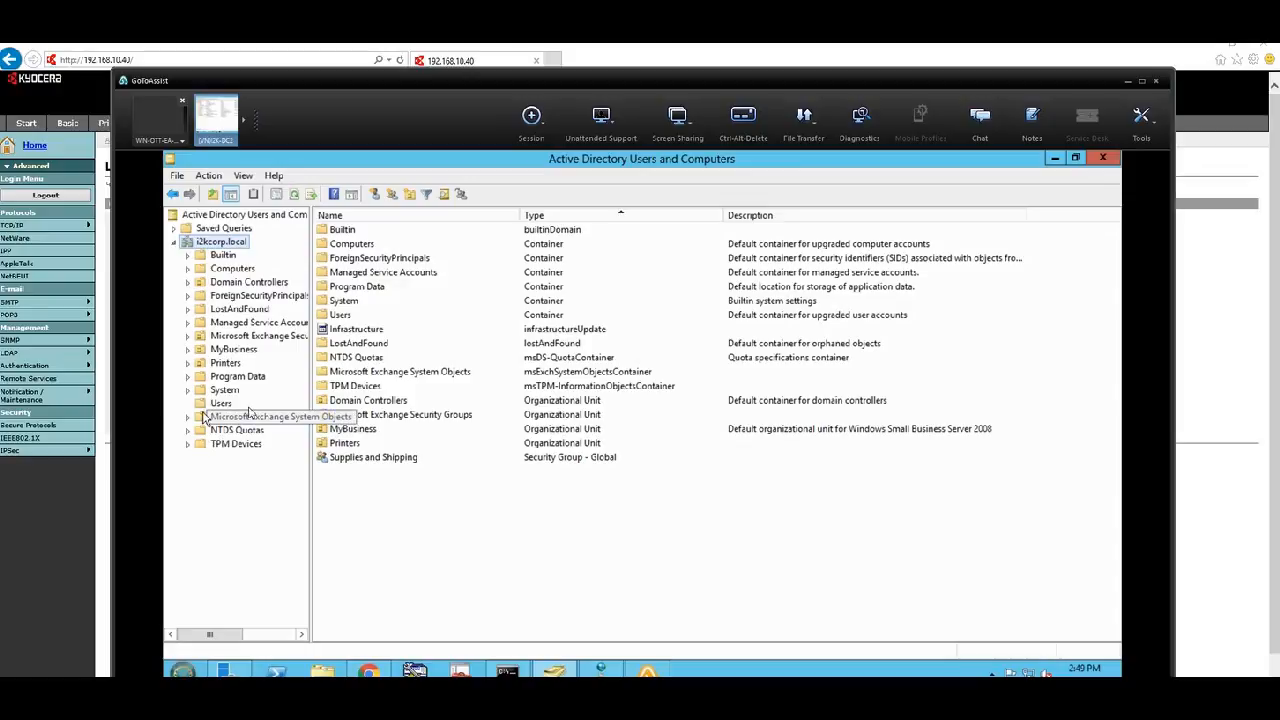
- Show the Users container's security groups and bring up its context menu
{"action": "left_click", "coordinate": [220, 404]}
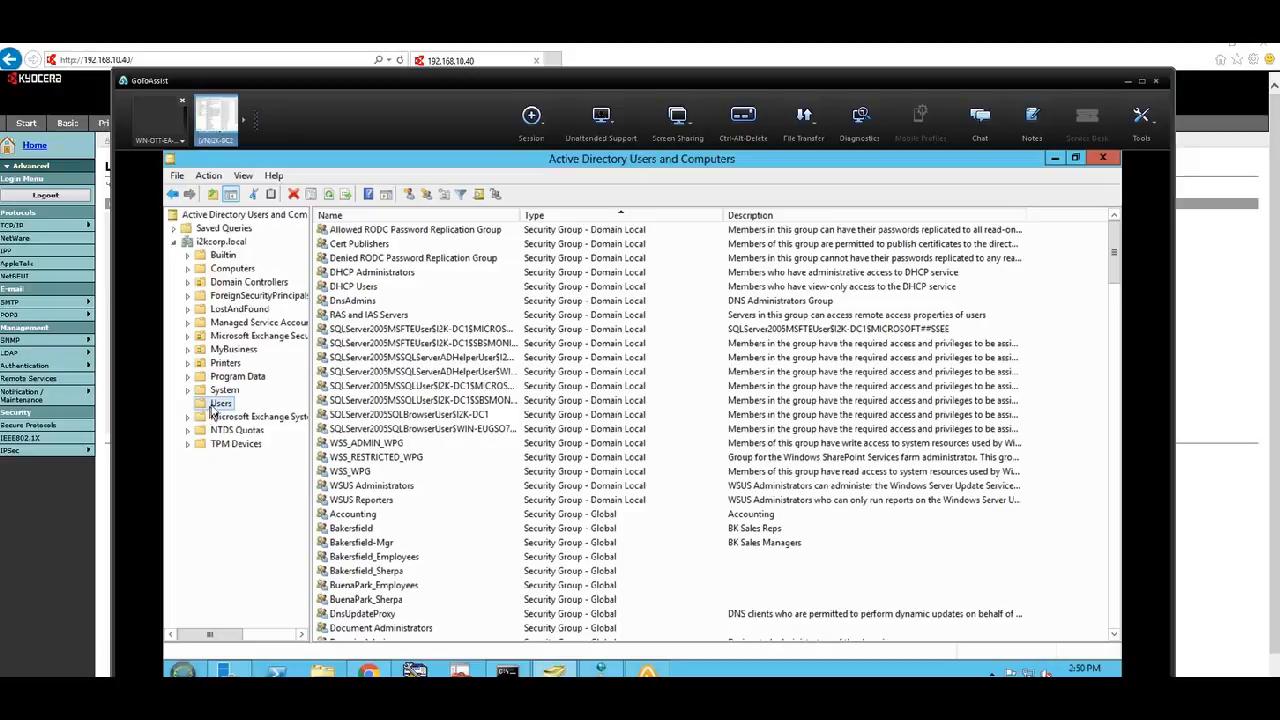
{"action": "right_click", "coordinate": [218, 404]}
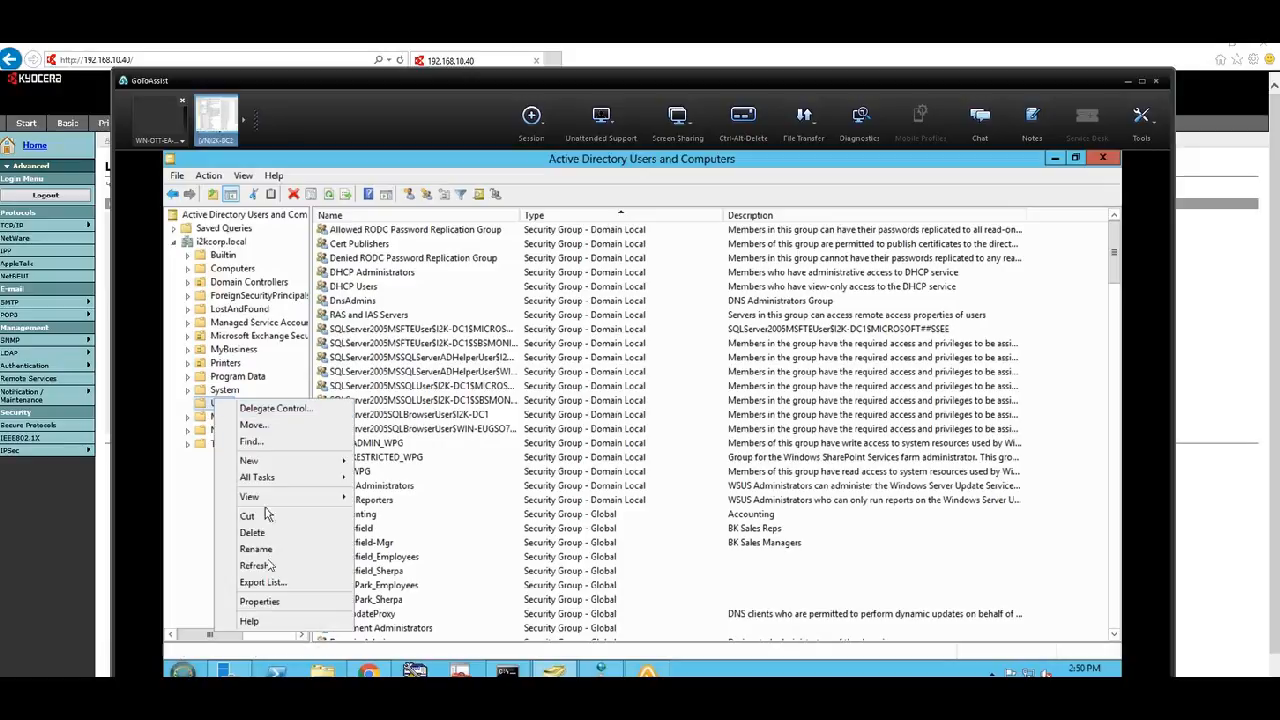
- In the Users Attribute Editor, select distinguishedName (CN=Users,DC=i2kcorp,DC=local)
{"action": "left_click", "coordinate": [259, 602]}
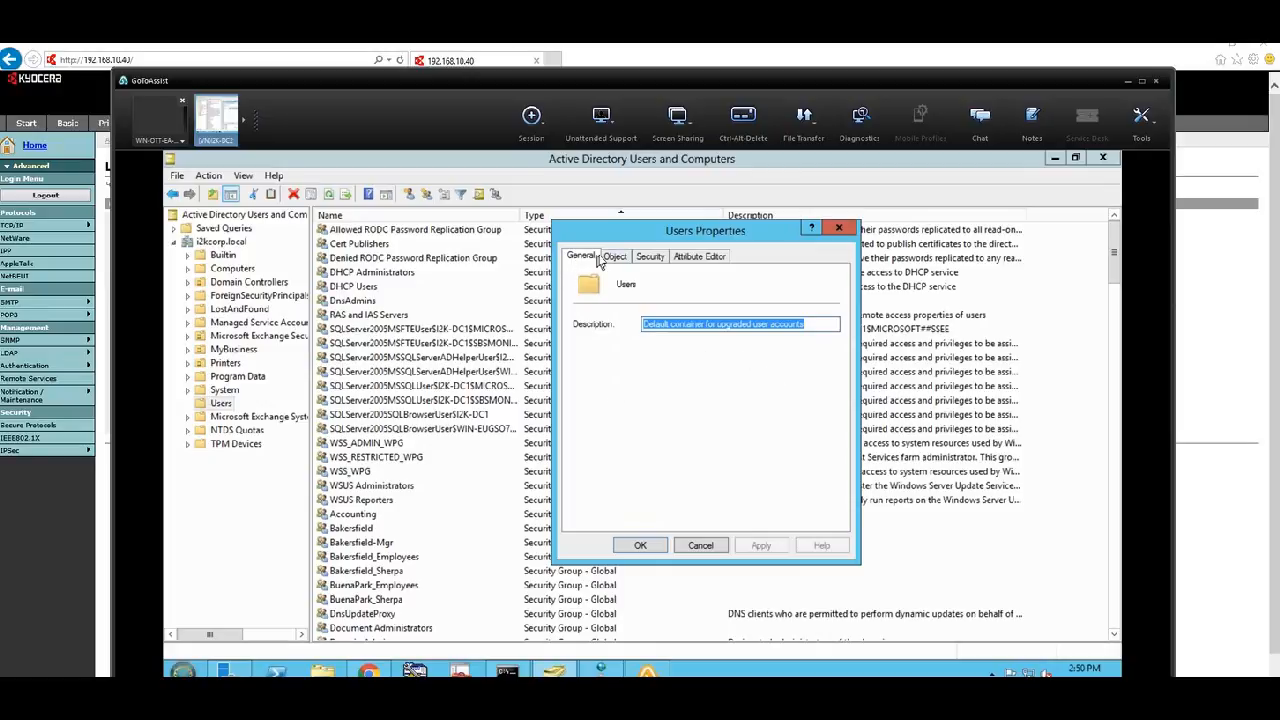
{"action": "left_click", "coordinate": [701, 258]}
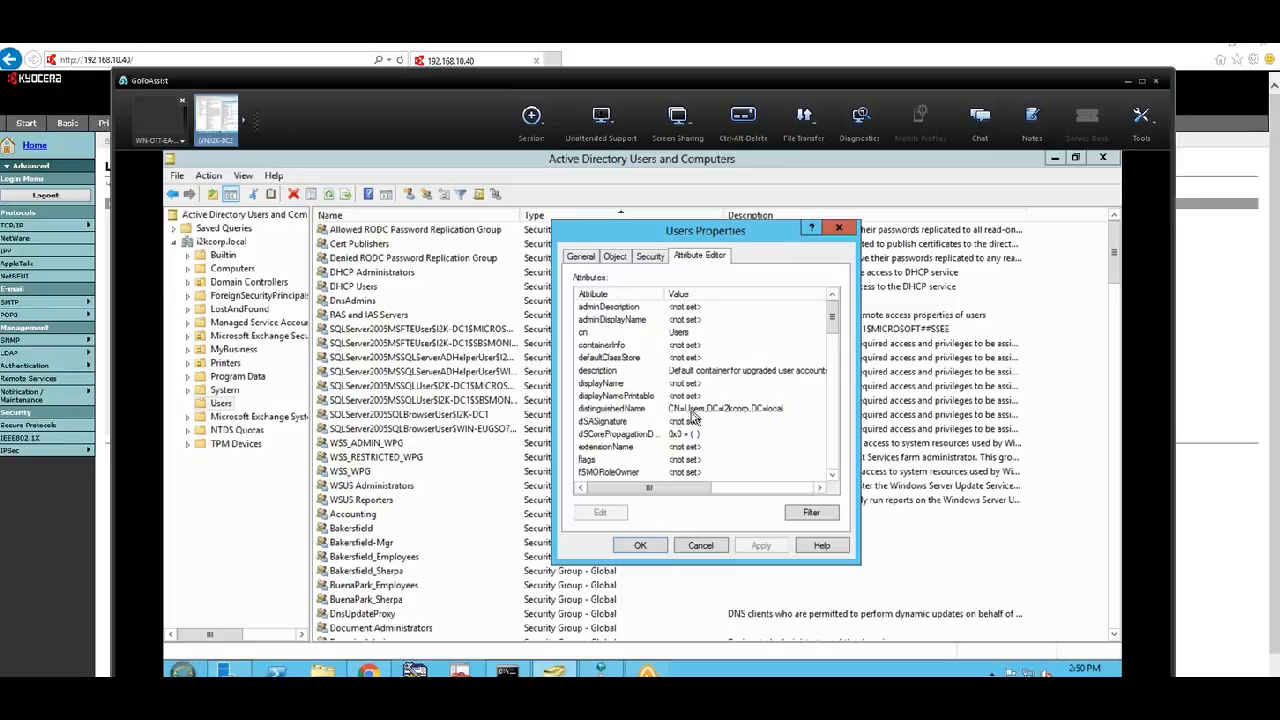
{"action": "left_click", "coordinate": [672, 410]}
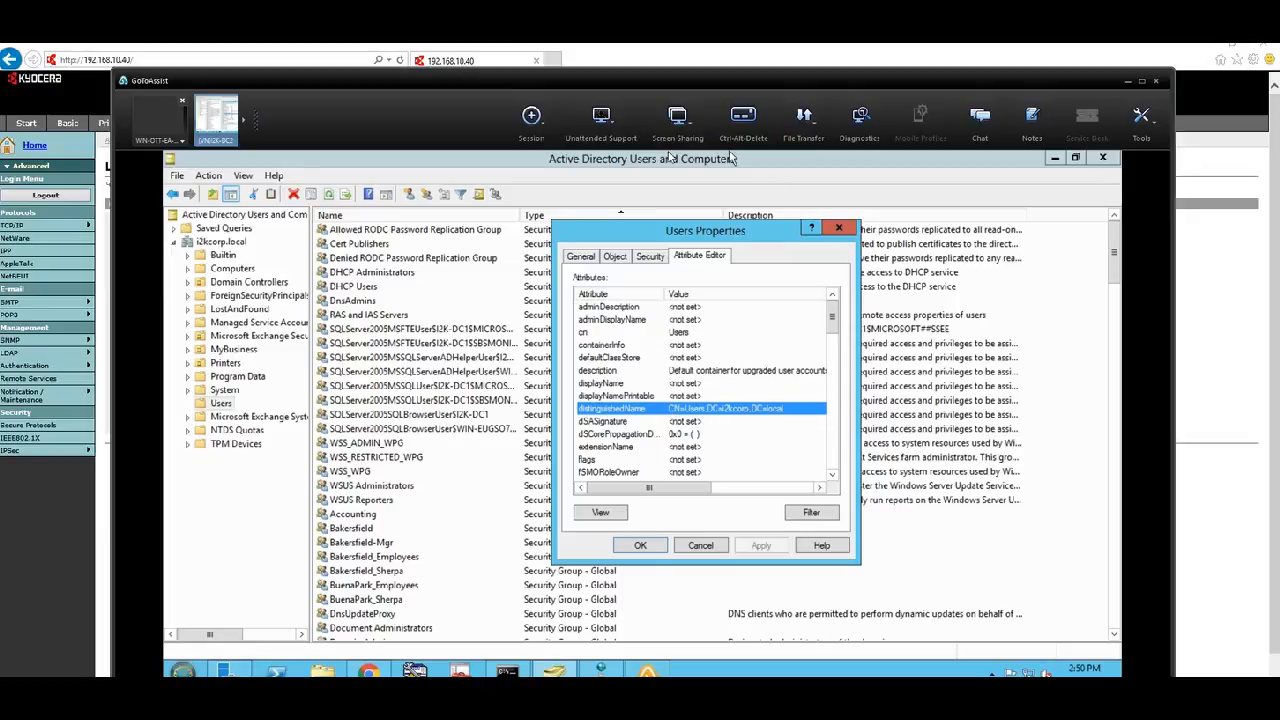
{"action": "left_click_drag", "start_coordinate": [717, 230], "coordinate": [398, 150]}
- Move the remote window aside, close Users Properties, and select the empty Search Base field
{"action": "left_click_drag", "start_coordinate": [501, 86], "coordinate": [1268, 104]}
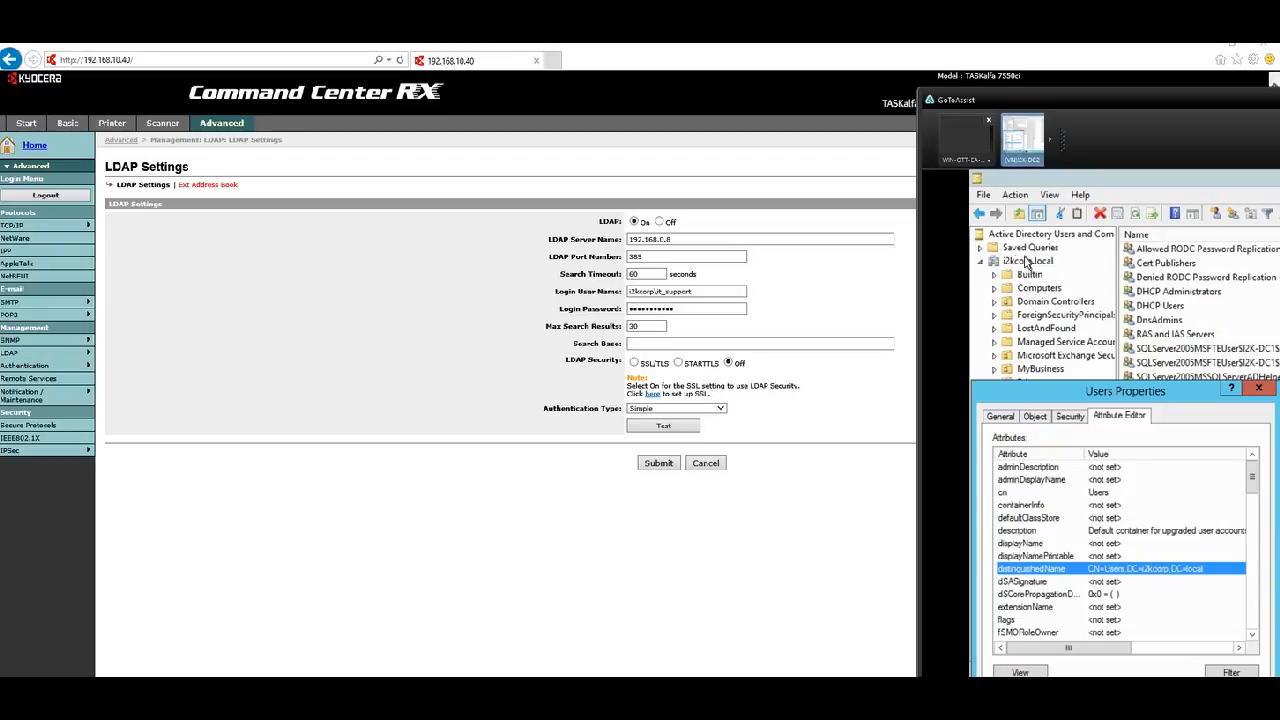
{"action": "key", "text": "Escape"}
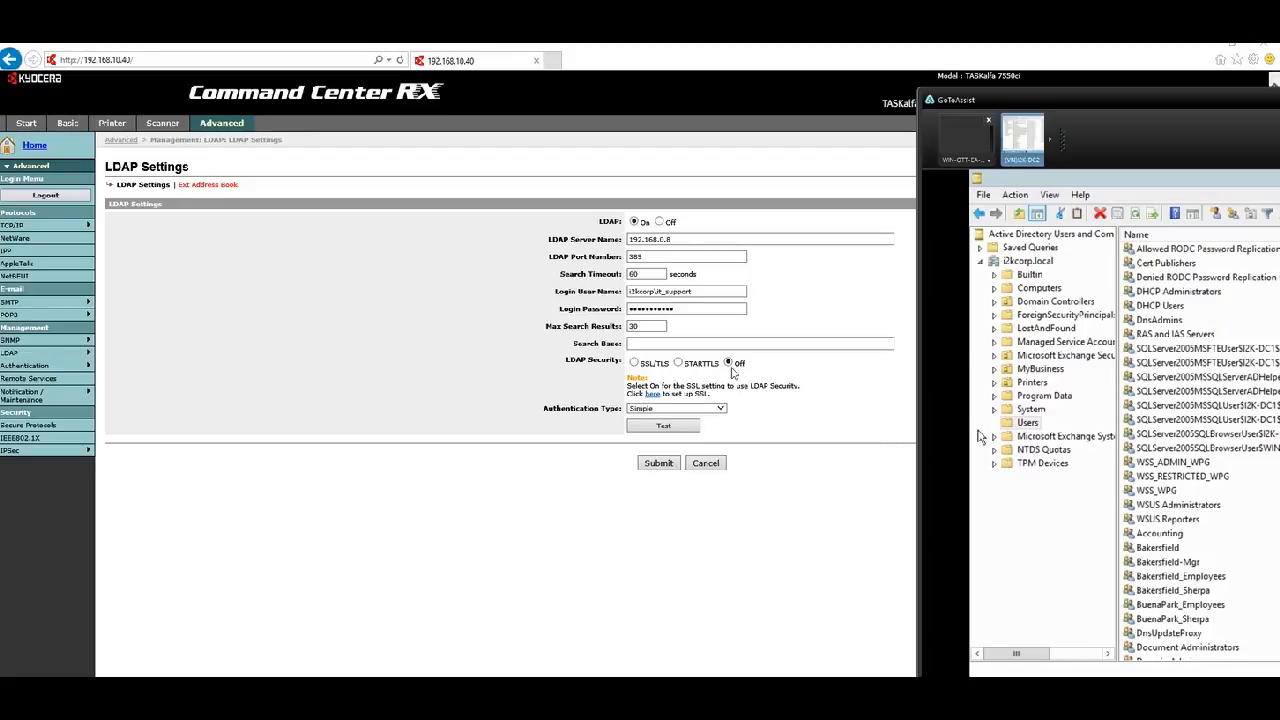
{"action": "left_click", "coordinate": [718, 343]}
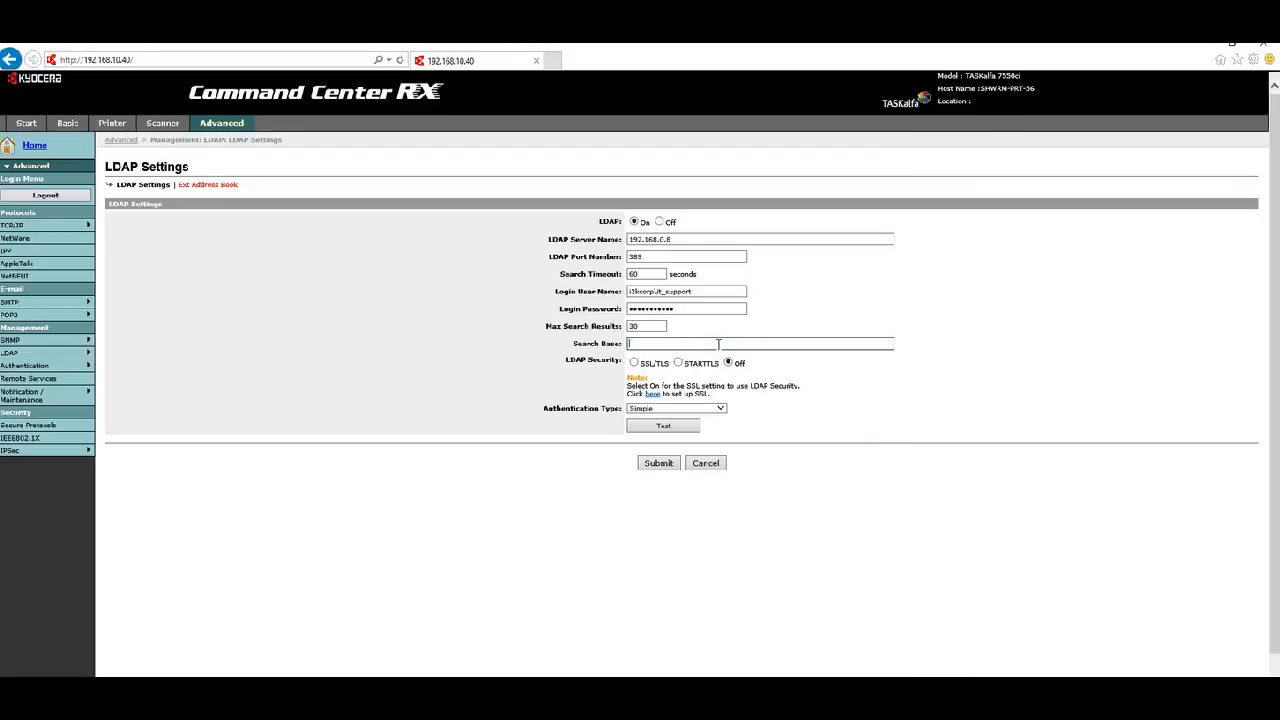
- Enter CN=users,DC=i2kcorp,DC=local as the LDAP Search Base, then bring back the remote AD window
{"action": "type", "text": "cN="}
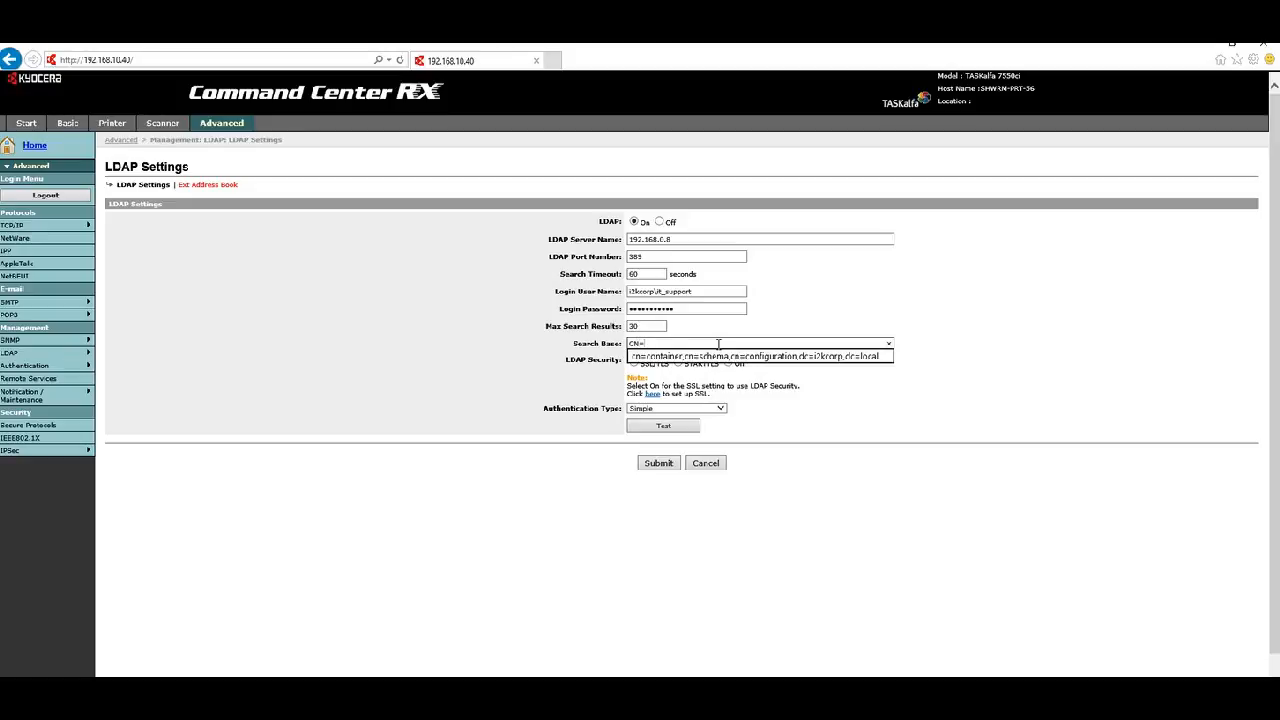
{"action": "type", "text": "users,DC"}
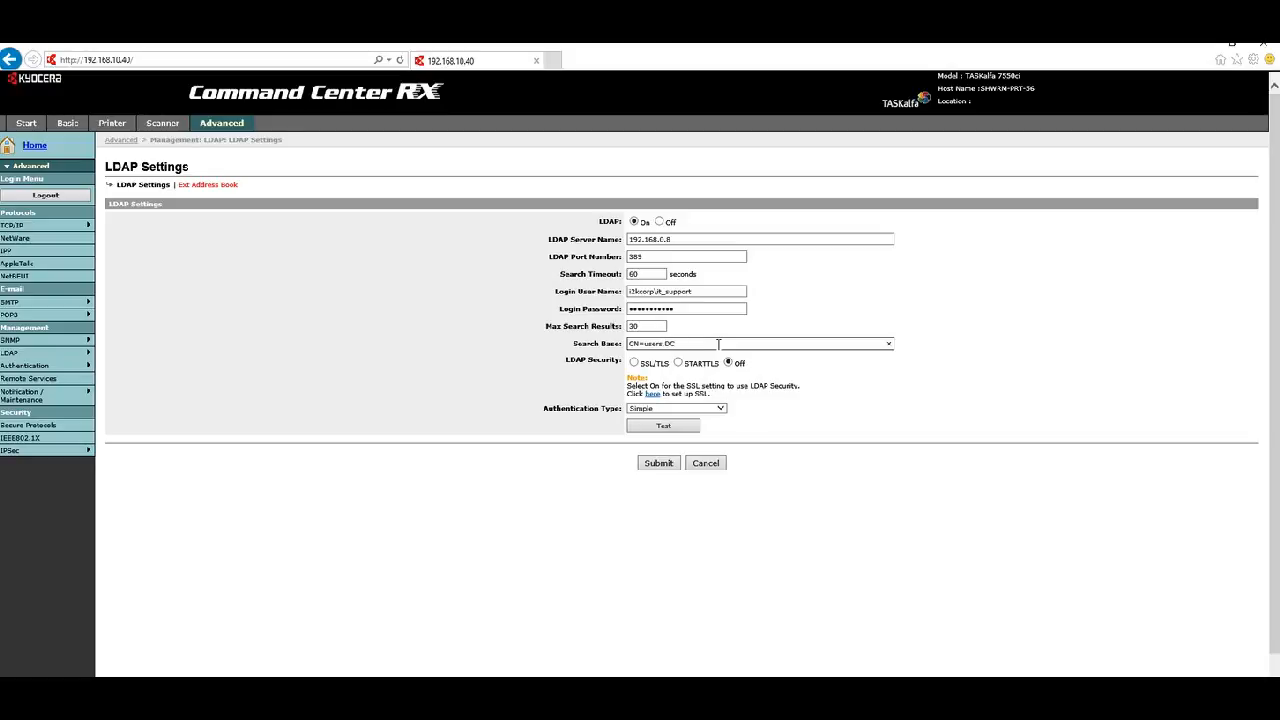
{"action": "type", "text": "=i2kcorp,DC=loca"}
{"action": "type", "text": "local"}
{"action": "key", "text": "alt+Tab"}
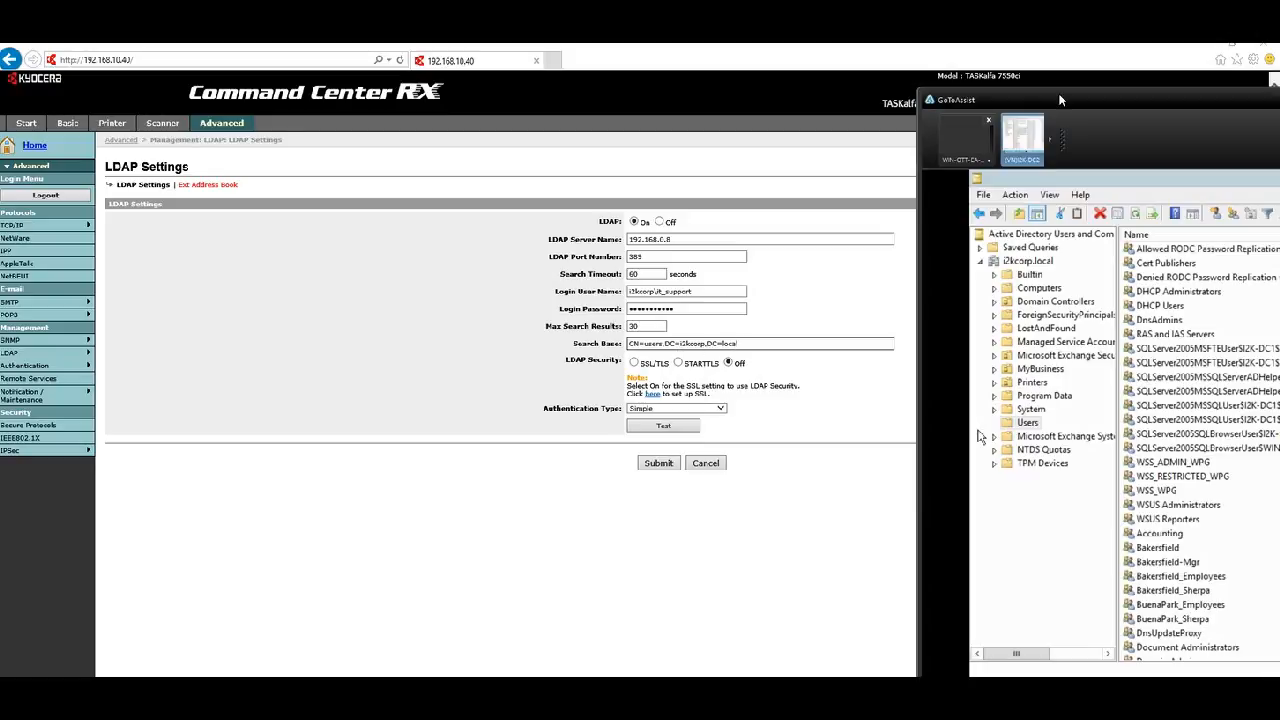
- Move the remote AD window aside and bring the printer's LDAP Settings page to the front
{"action": "left_click_drag", "start_coordinate": [1106, 106], "coordinate": [1011, 99]}
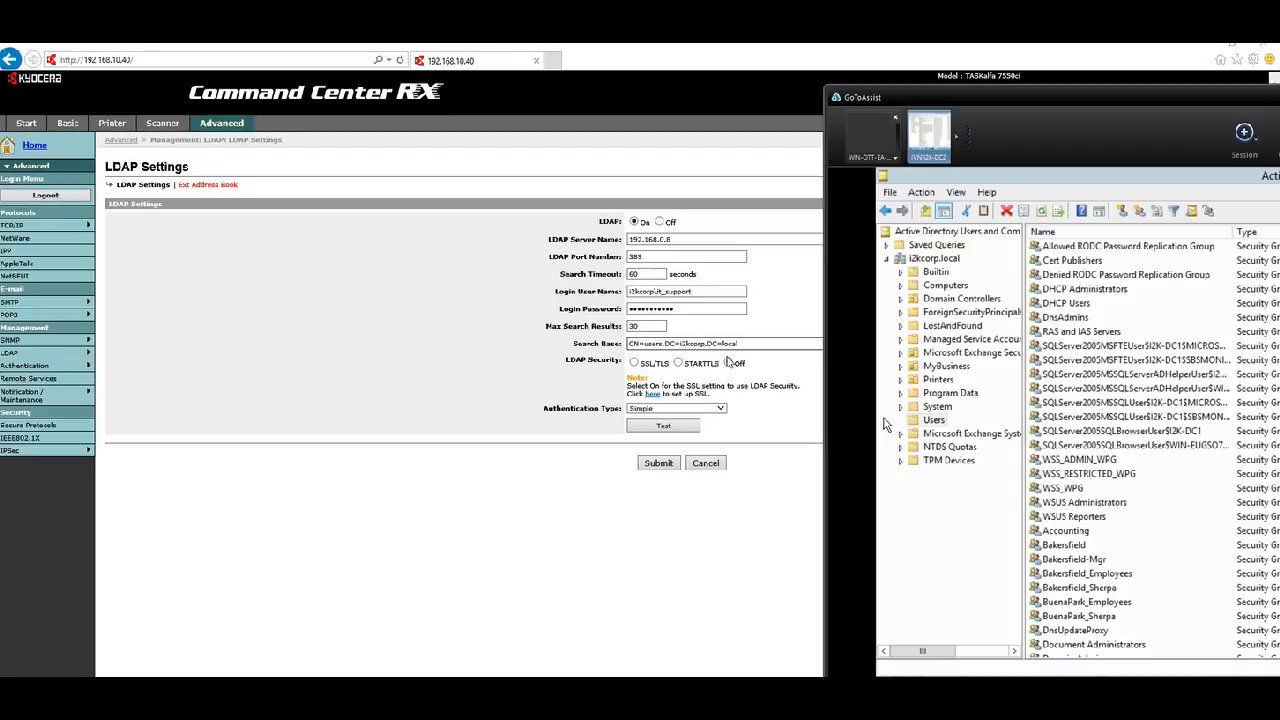
{"action": "left_click", "coordinate": [512, 360]}
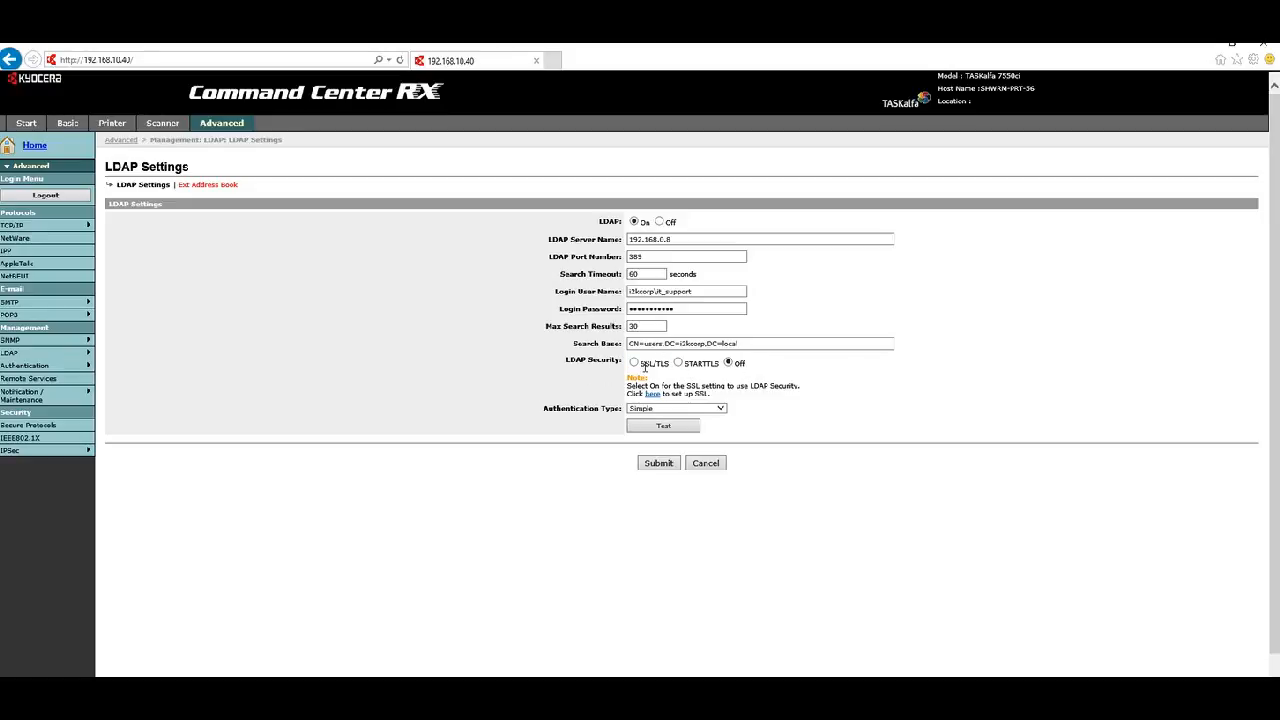
- Test the LDAP connection, then review Server Name 192.168.0.8, Port, Password and Search Base
{"action": "left_click", "coordinate": [663, 427]}
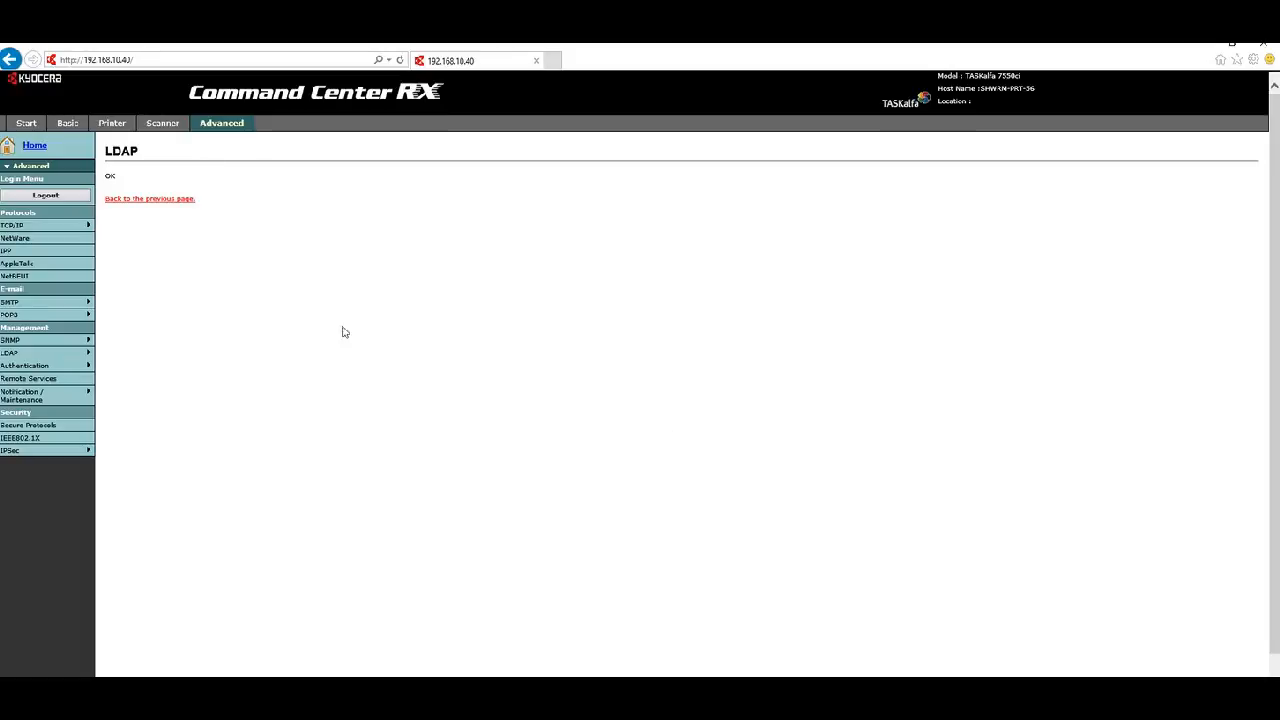
{"action": "left_click", "coordinate": [145, 201]}
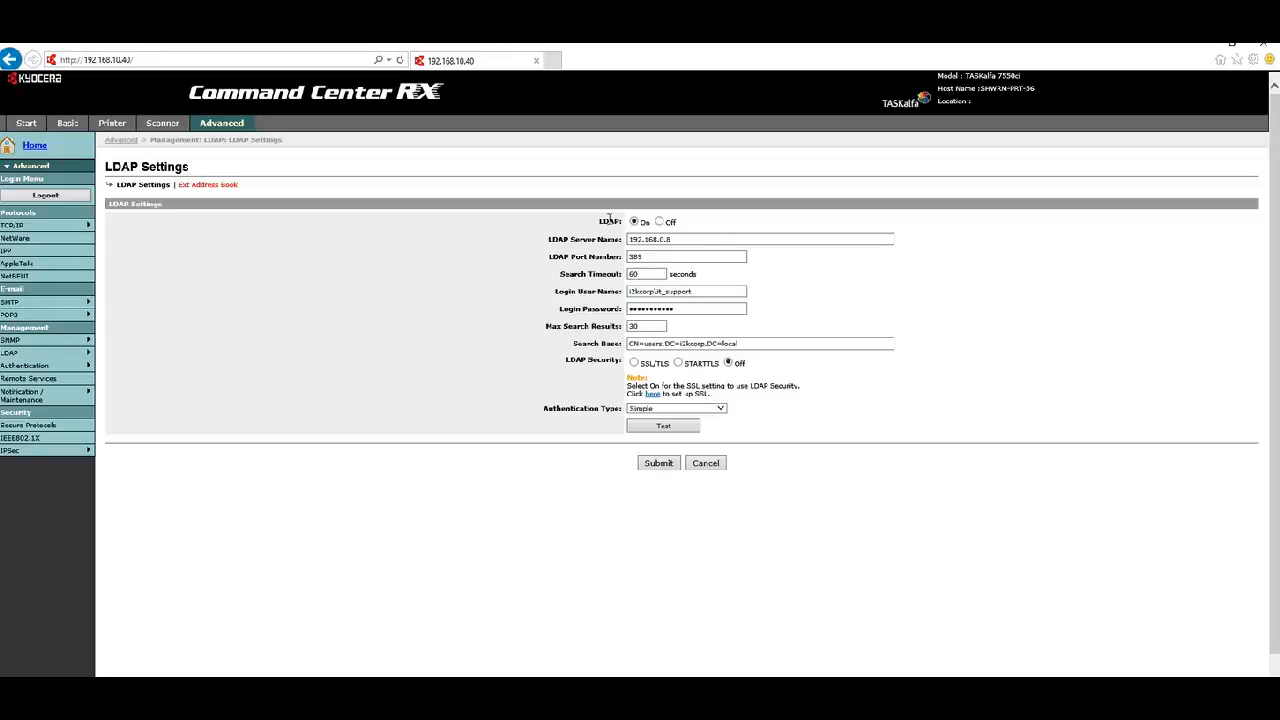
{"action": "left_click", "coordinate": [689, 237]}
{"action": "left_click", "coordinate": [662, 257]}
{"action": "left_click", "coordinate": [704, 291]}
{"action": "double_click", "coordinate": [696, 312]}
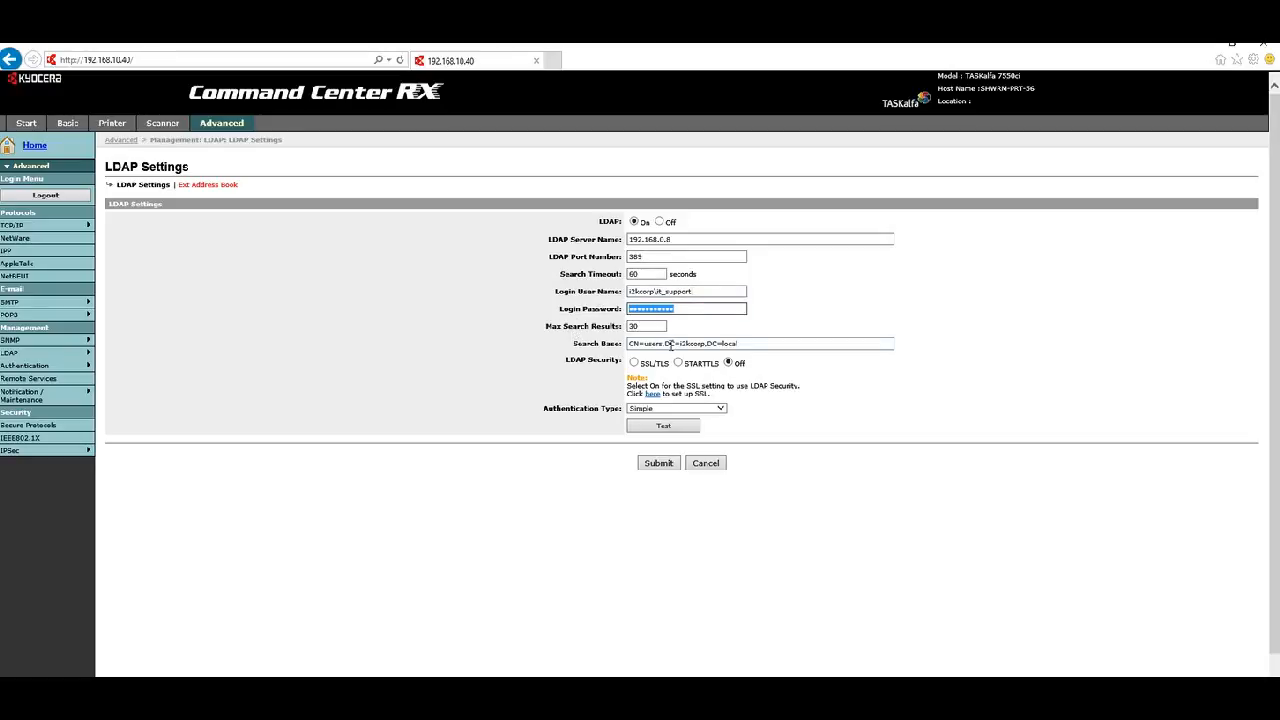
{"action": "left_click", "coordinate": [665, 345]}
{"action": "double_click", "coordinate": [657, 344]}
{"action": "left_click_drag", "start_coordinate": [679, 344], "coordinate": [746, 350]}
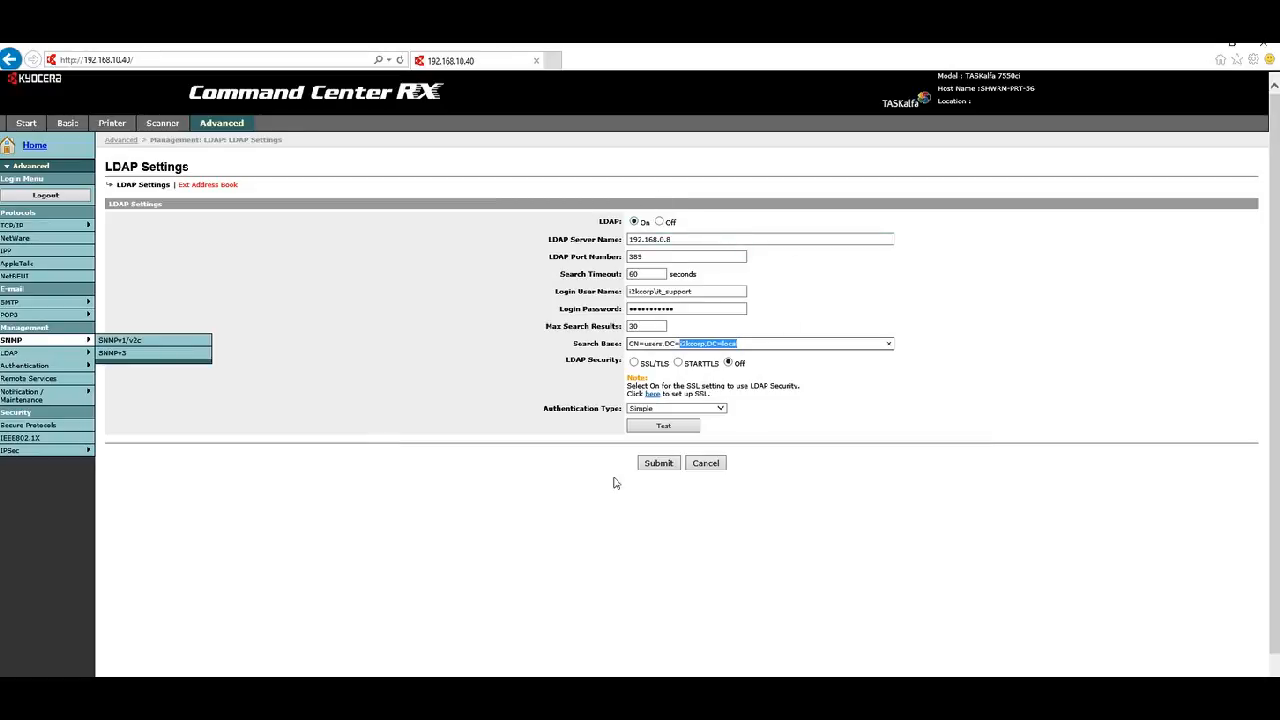
- Submit the LDAP settings, then submit Ext Address Book with Display Mode set to first name
{"action": "left_click", "coordinate": [675, 467]}
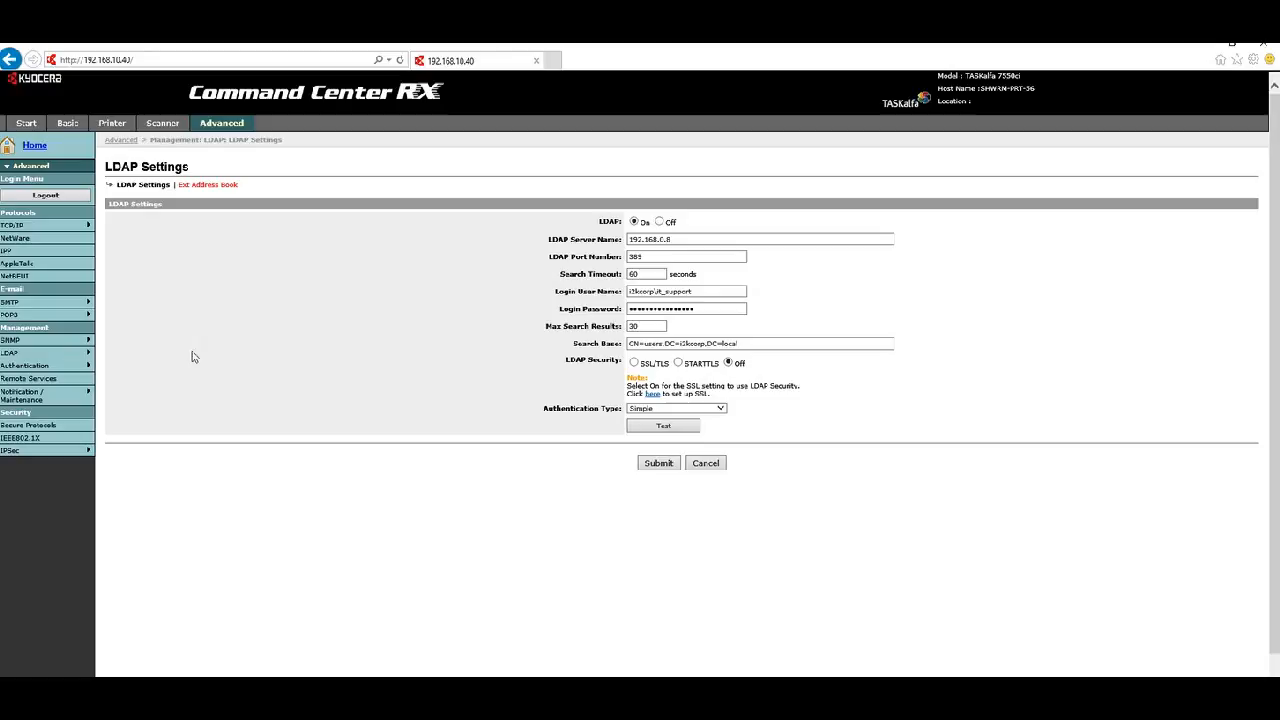
{"action": "mouse_move", "coordinate": [18, 358]}
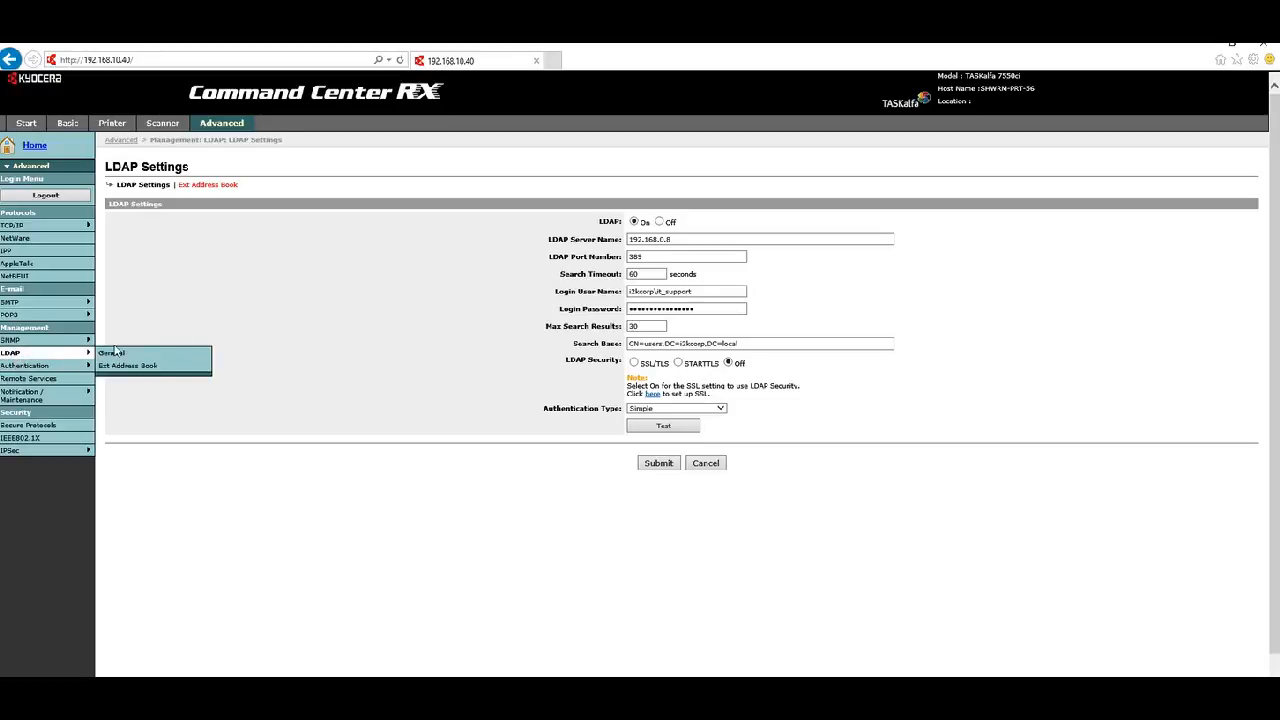
{"action": "mouse_move", "coordinate": [88, 367]}
{"action": "left_click", "coordinate": [119, 366]}
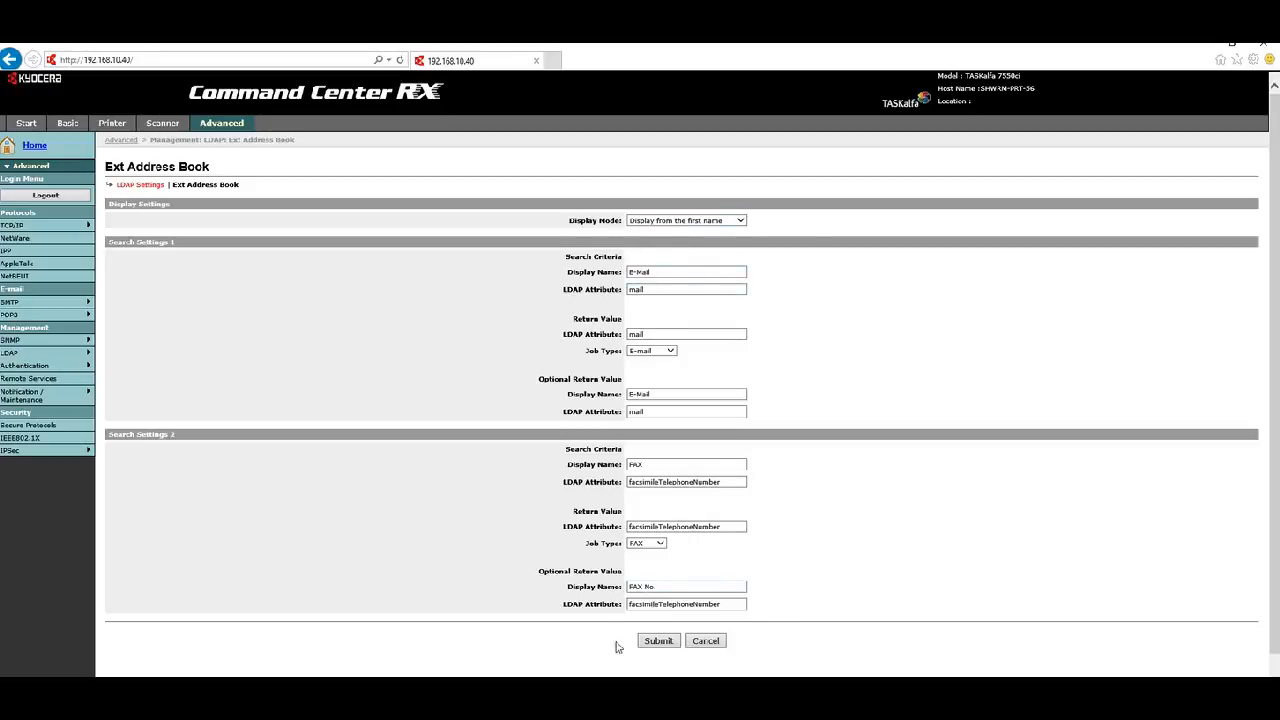
{"action": "left_click", "coordinate": [740, 222]}
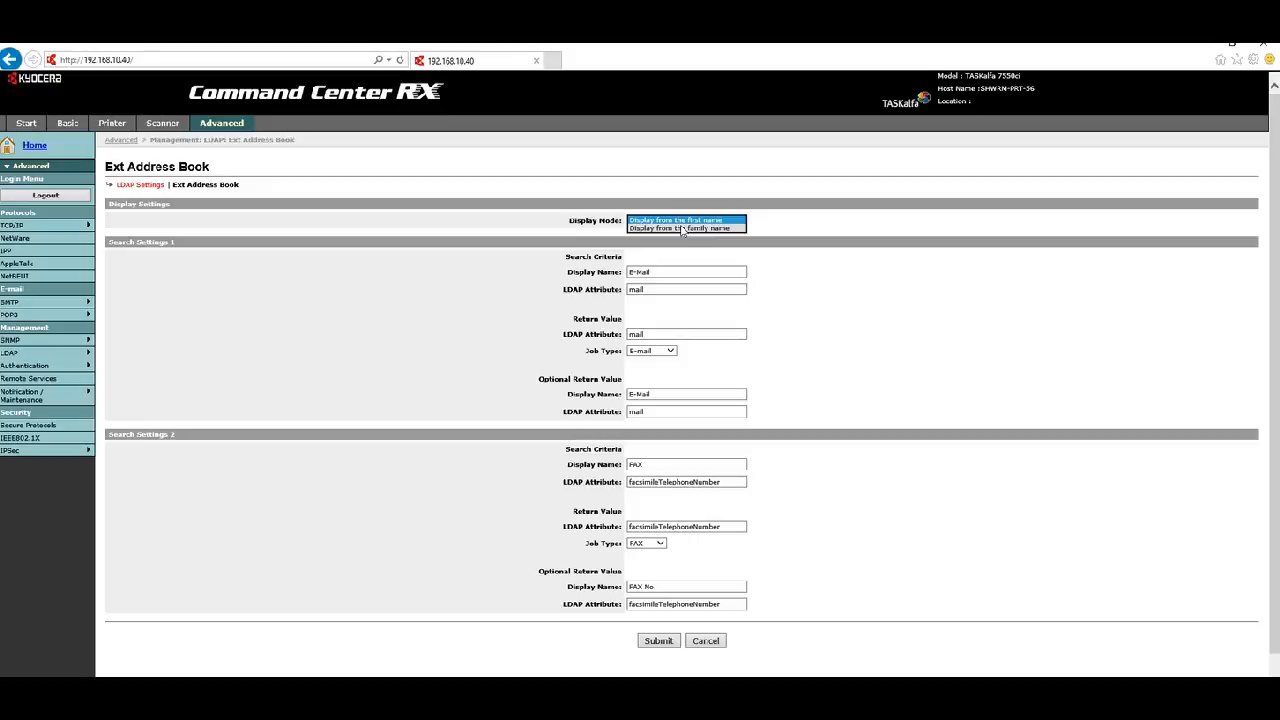
{"action": "left_click", "coordinate": [668, 220]}
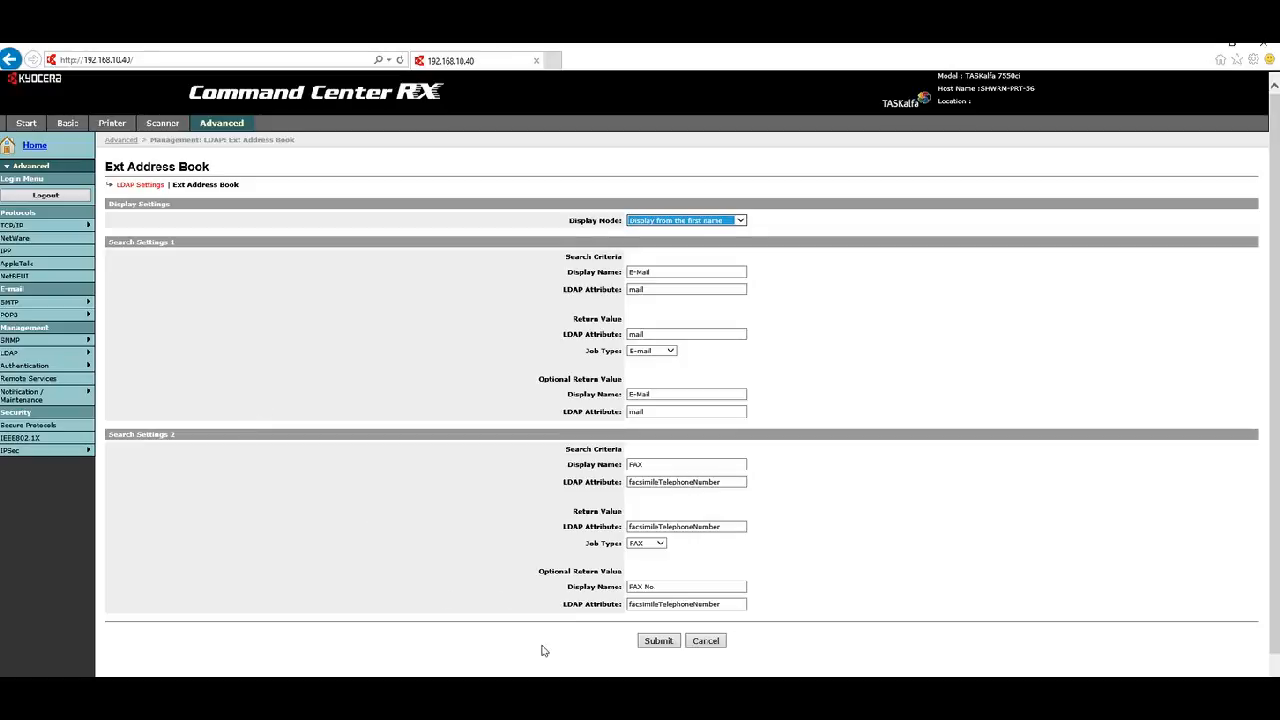
{"action": "left_click", "coordinate": [656, 641]}
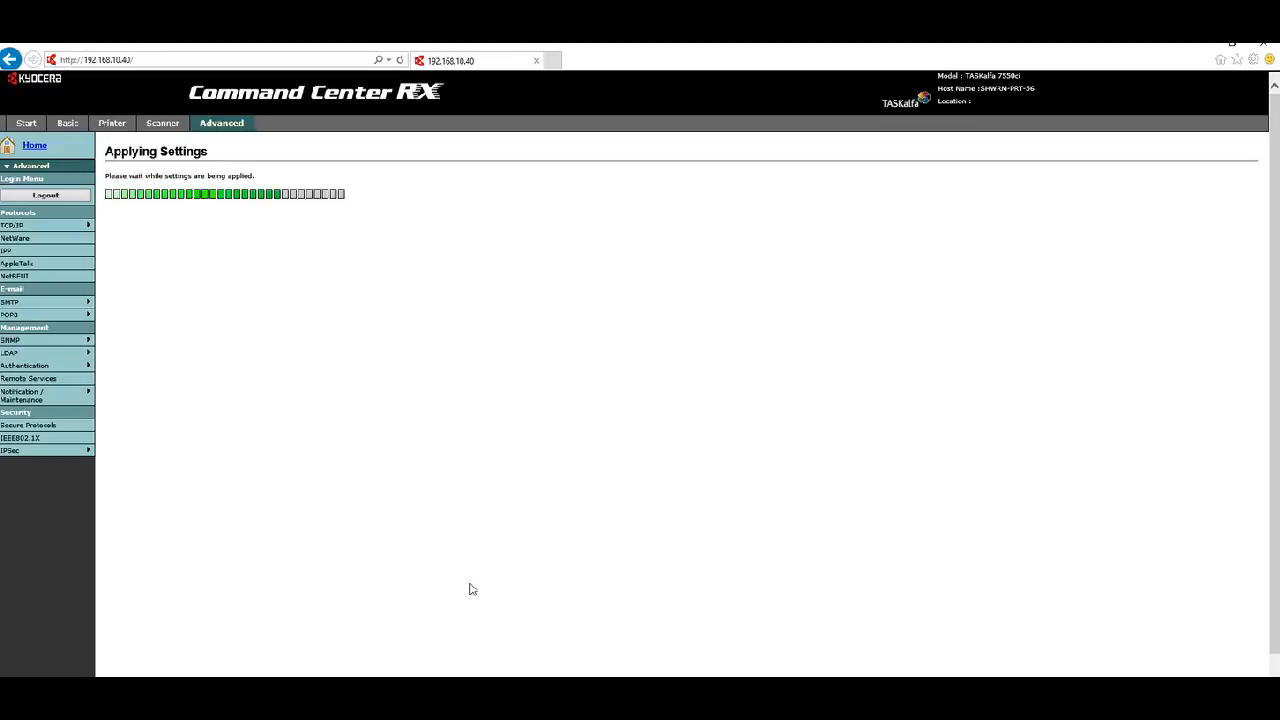